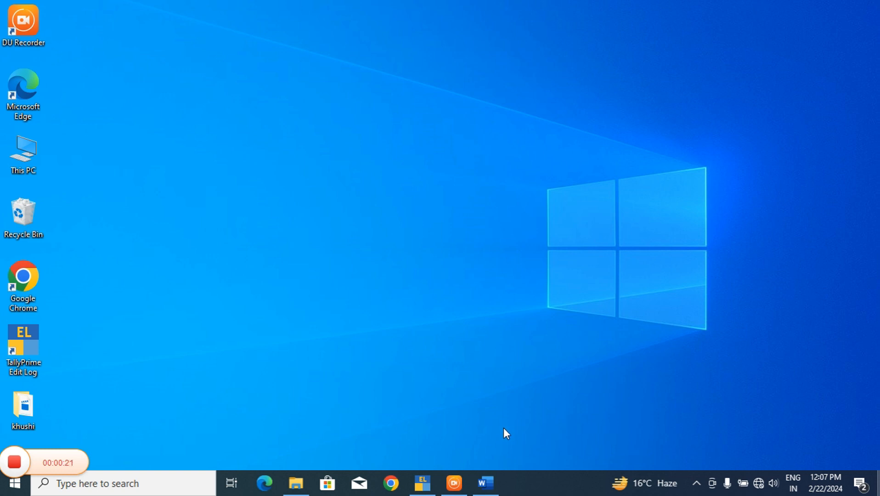
Step: Switch to the Word document and read the cost centre definition and the numbered list of paid and received amounts
left_click(485, 483)
scroll(825, 255, "up", 3)
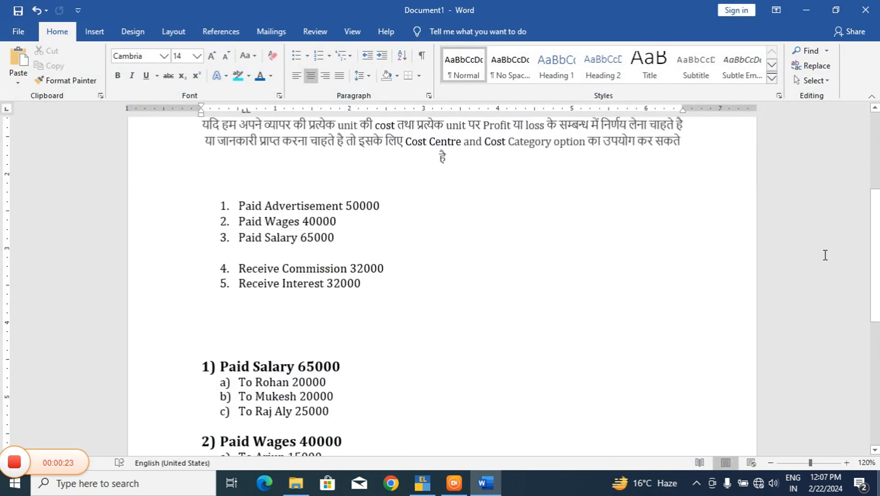
scroll(818, 243, "up", 4)
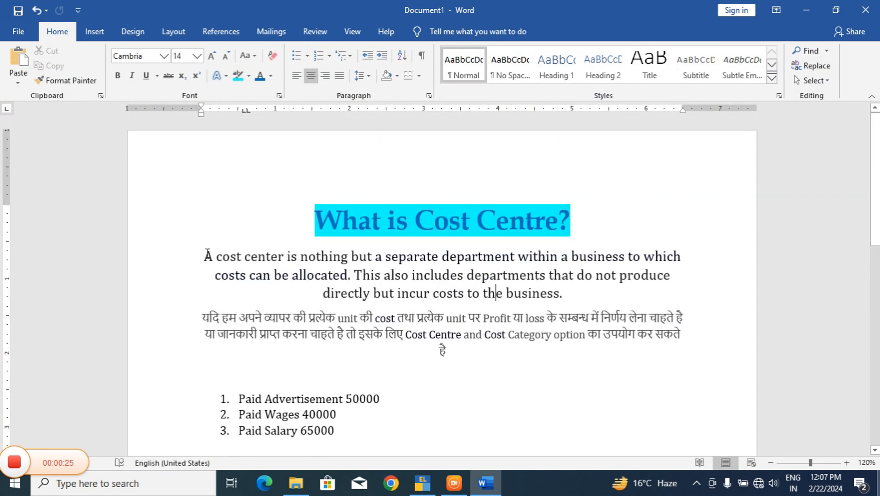
left_click_drag(208, 255, 585, 369)
left_click(494, 368)
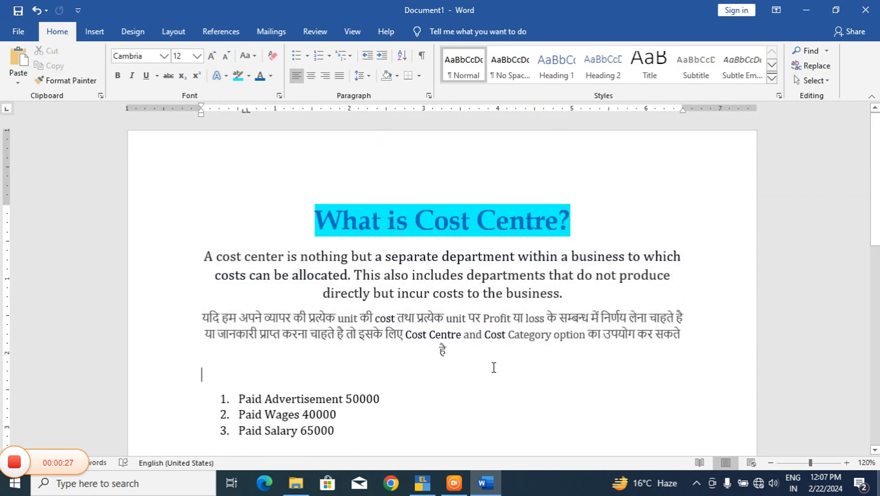
left_click_drag(238, 396, 347, 447)
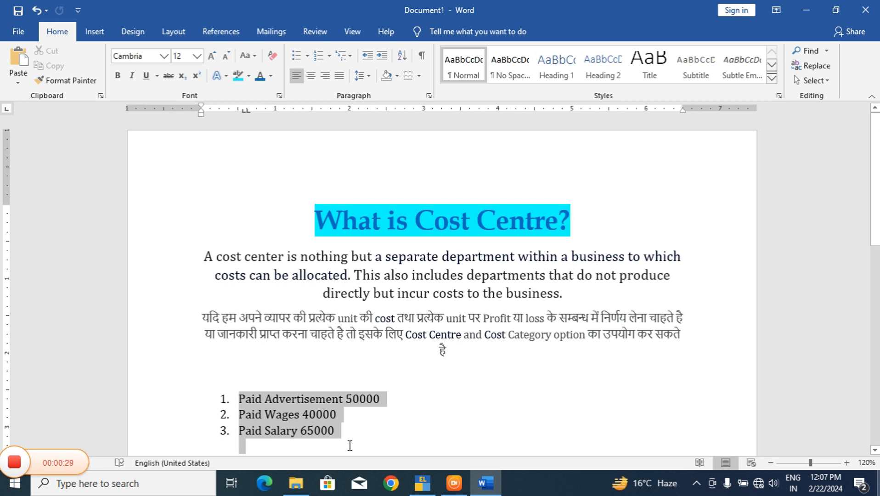
scroll(359, 303, "down", 2)
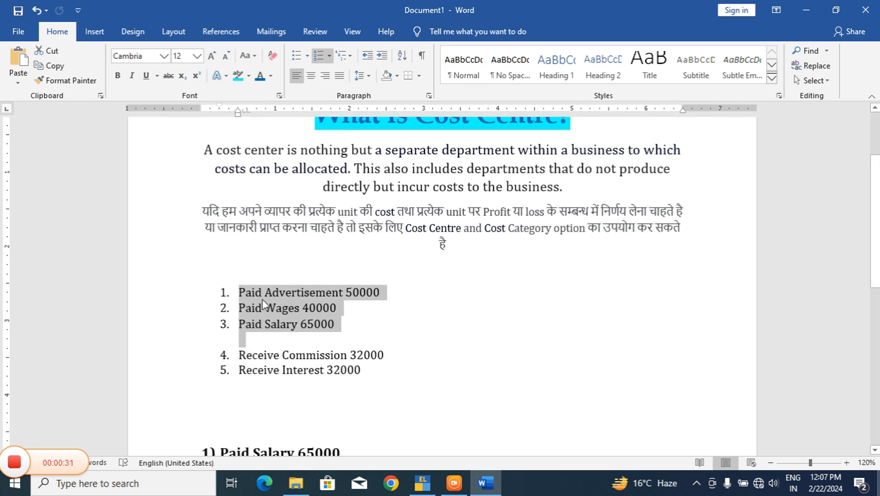
left_click_drag(267, 294, 364, 376)
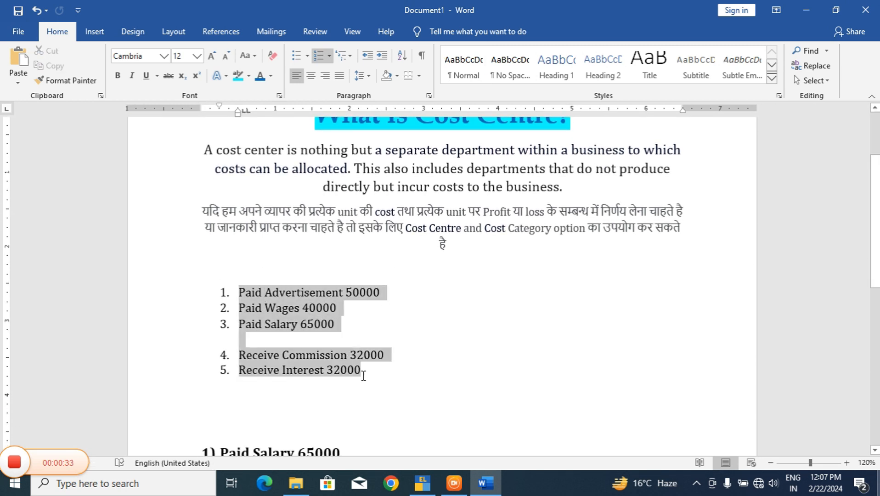
left_click(751, 267)
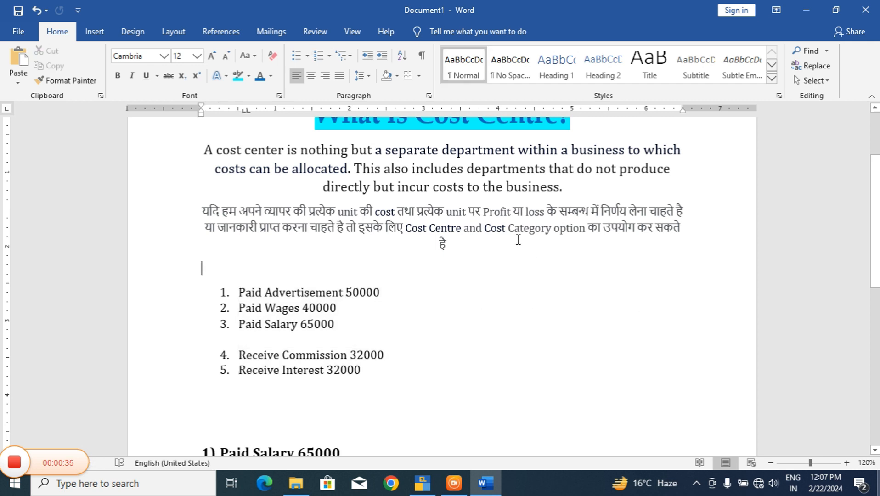
scroll(804, 211, "down", 3)
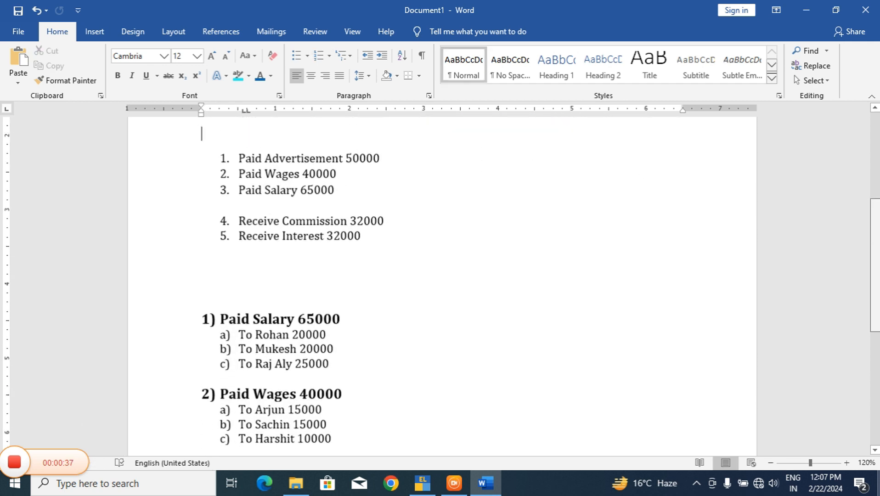
scroll(727, 205, "up", 4)
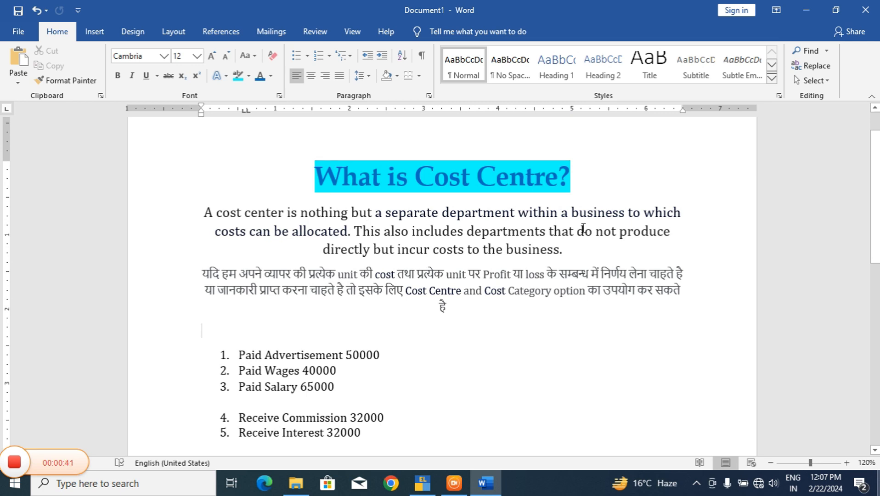
Step: Review the Paid Salary section and its per-employee amounts in the document's breakdown
left_click_drag(877, 194, 876, 338)
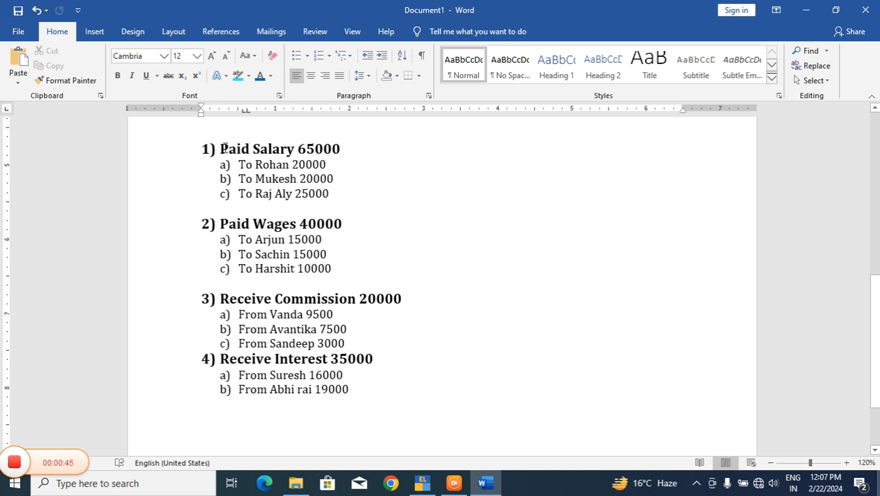
left_click_drag(223, 147, 353, 146)
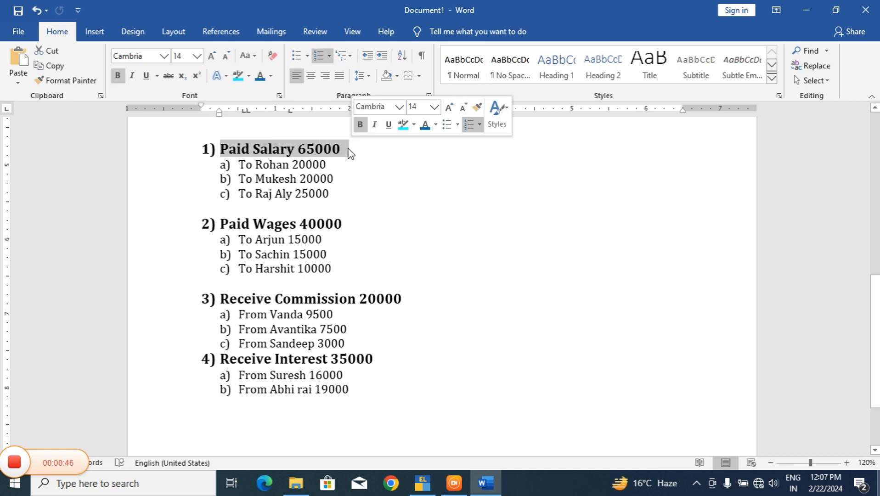
left_click(348, 153)
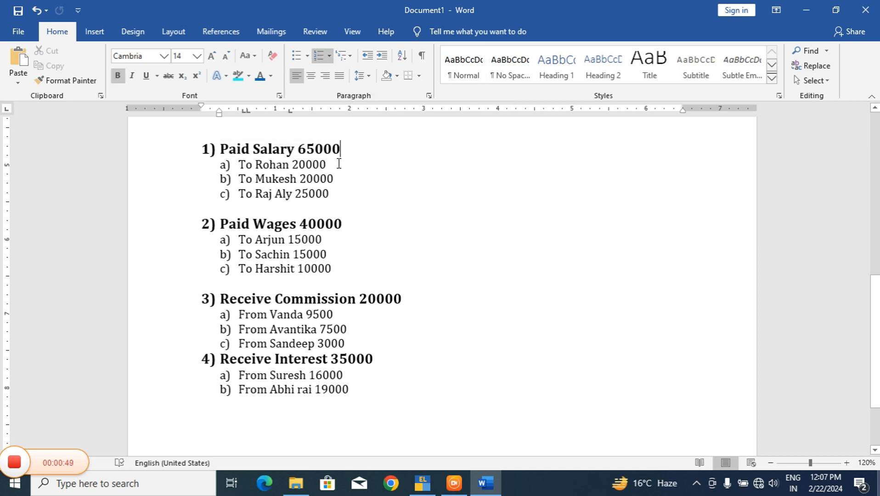
left_click_drag(238, 165, 340, 189)
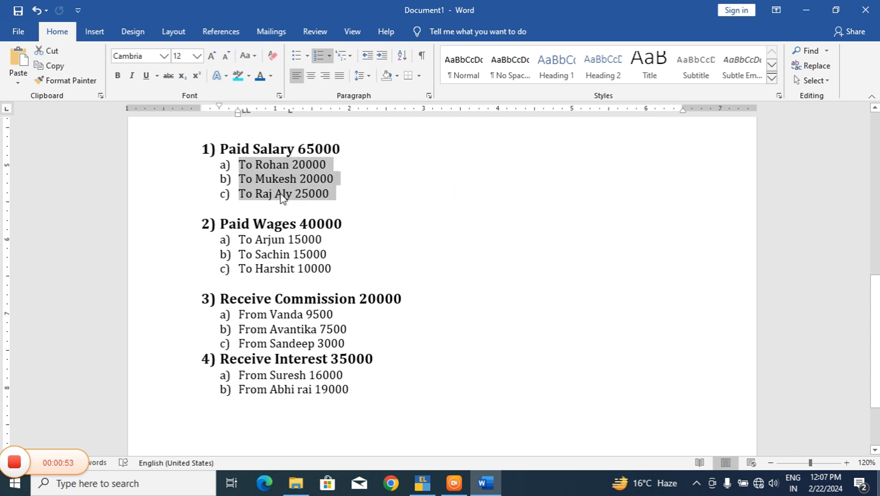
left_click(256, 179)
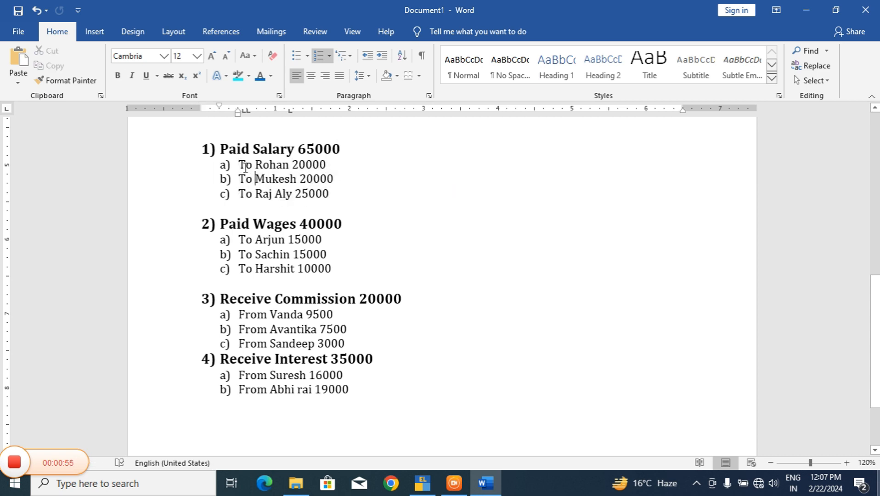
left_click_drag(244, 167, 327, 165)
triple_click(250, 179)
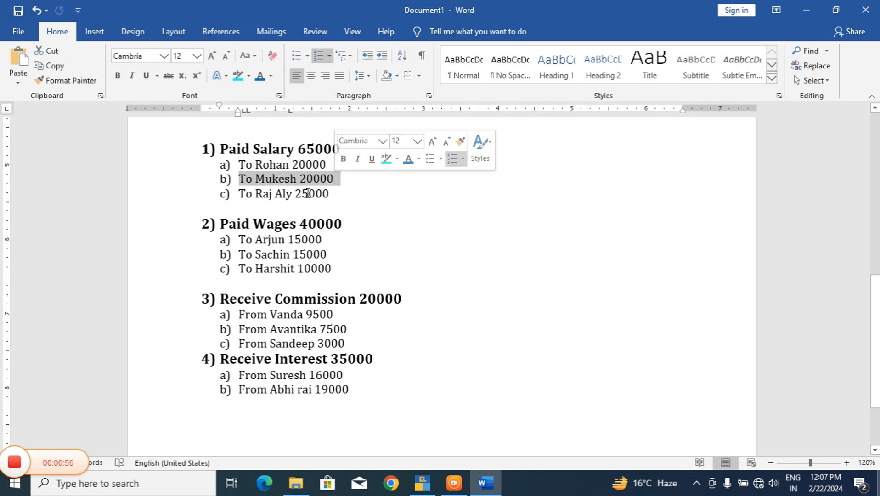
left_click_drag(239, 194, 315, 194)
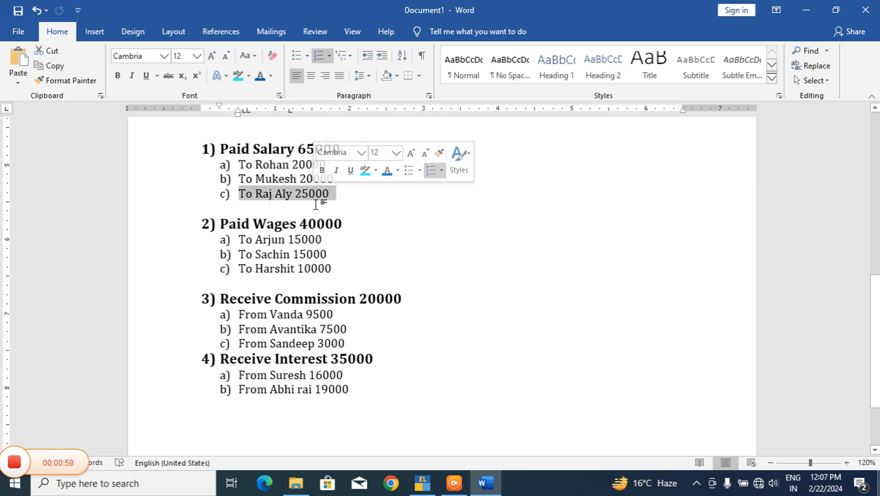
Step: Review the Paid Wages section and each worker's amount in the document
left_click(253, 224)
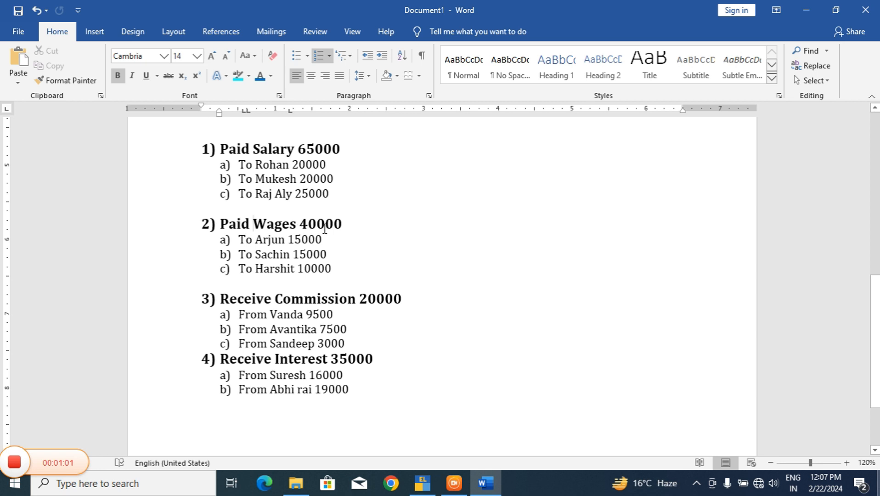
left_click_drag(357, 223, 220, 224)
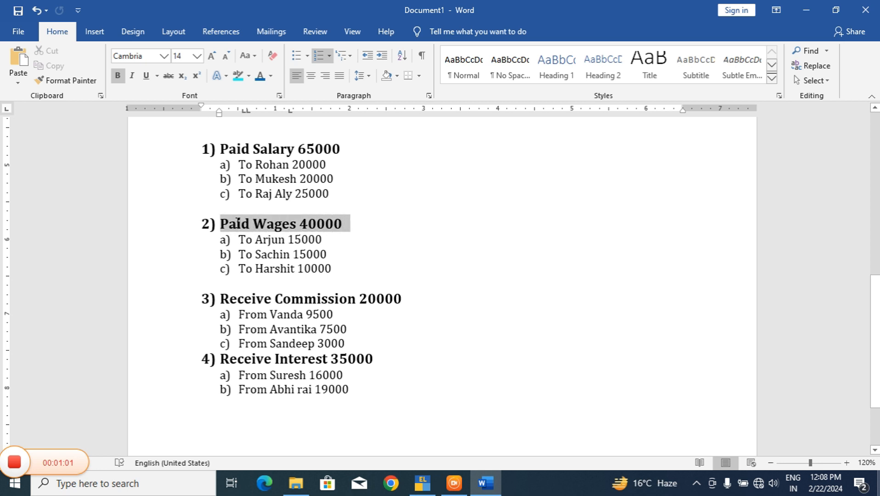
left_click(308, 240)
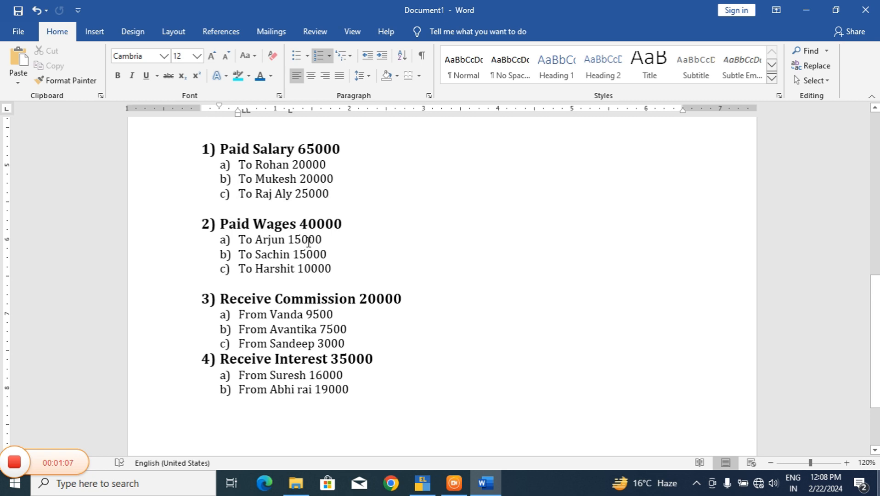
left_click_drag(332, 240, 238, 244)
left_click_drag(332, 256, 258, 265)
left_click(260, 267)
Step: Review the Receive Commission entries, then return to the What is Cost Centre? heading of the document
left_click_drag(352, 318, 240, 311)
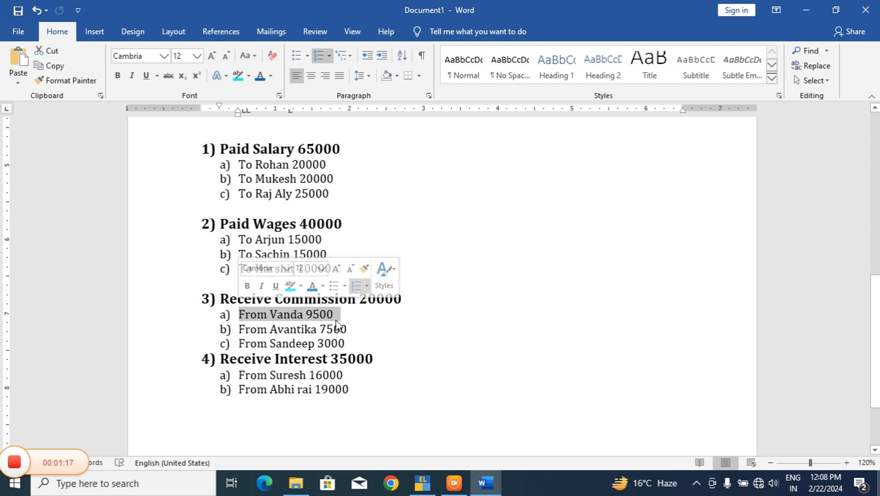
left_click_drag(350, 329, 258, 329)
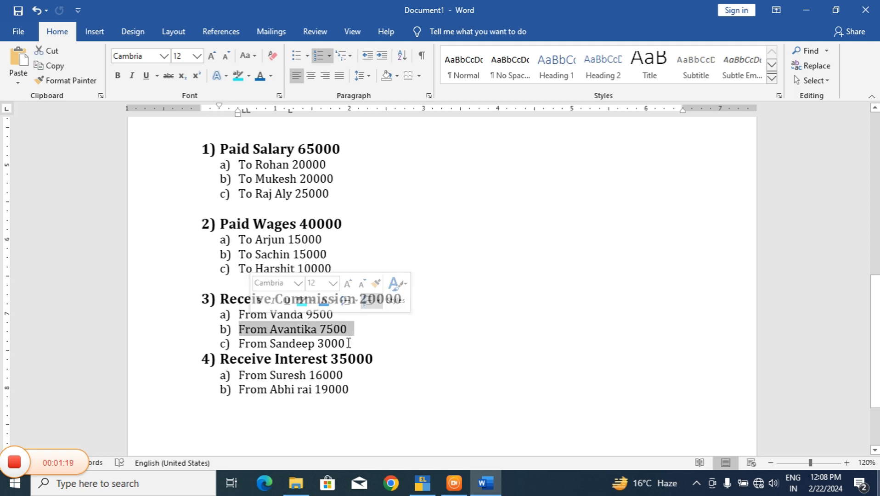
left_click_drag(349, 342, 251, 339)
left_click(295, 378)
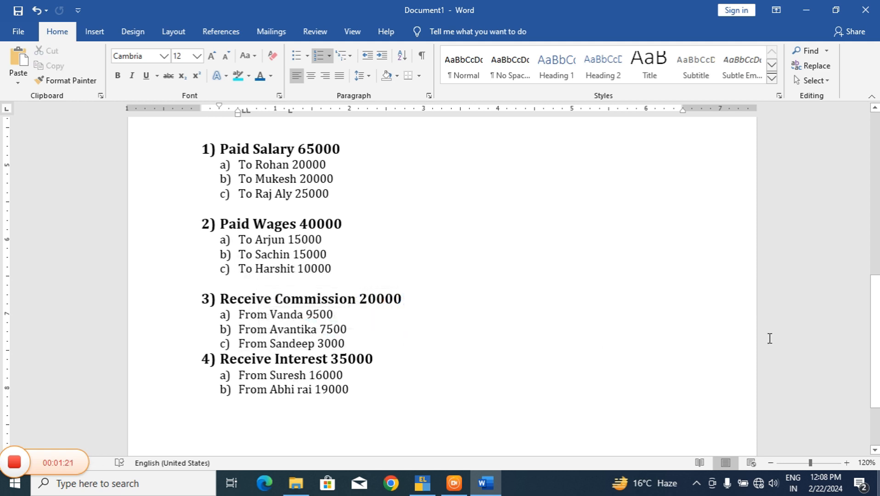
left_click_drag(876, 333, 876, 280)
scroll(852, 191, "up", 6)
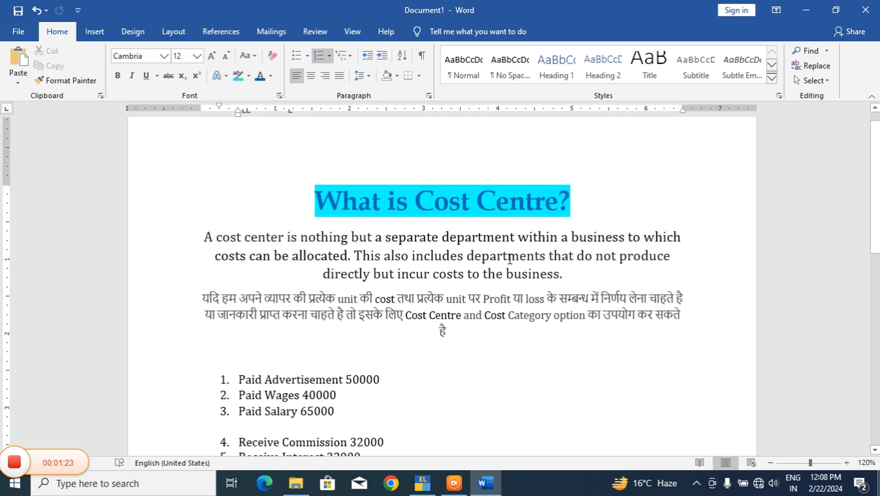
Step: Switch to TallyPrime and check the Enable Cost Centres setting in the company features, closing them without changes
left_click(422, 483)
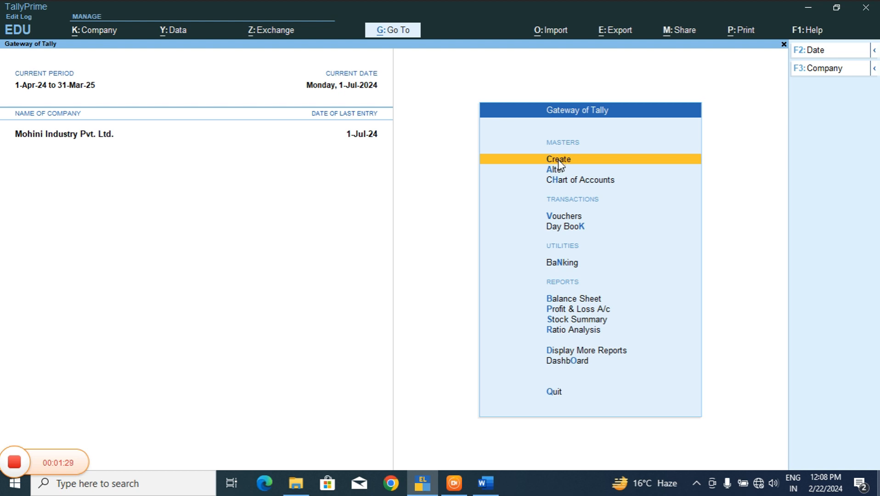
key("F11")
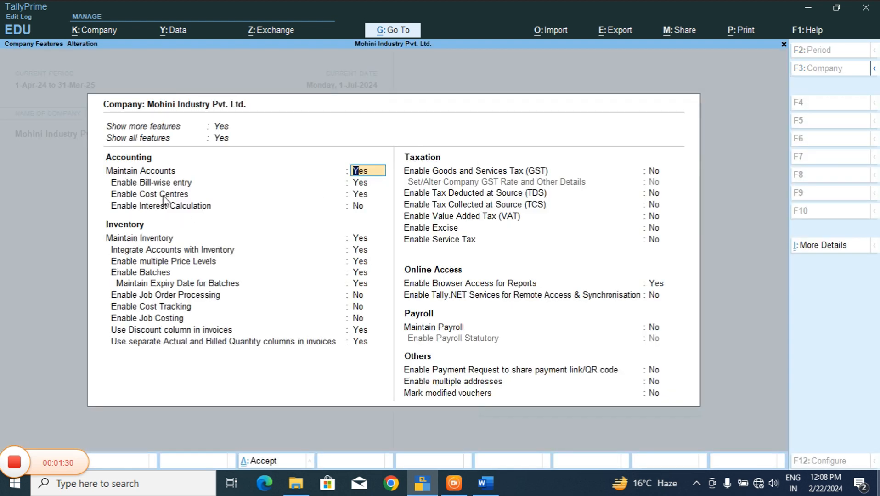
key("Escape")
key("Escape")
key("y")
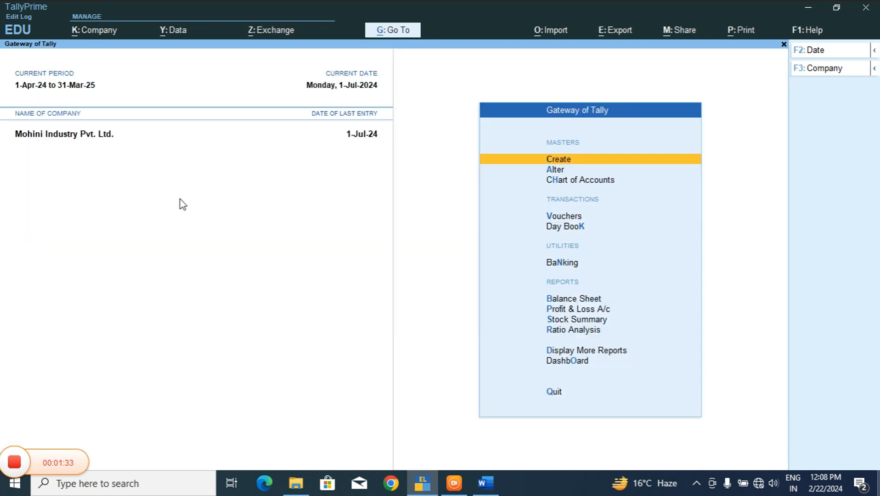
Step: Open the list of masters for creation and expand it to show more master types
key("Return")
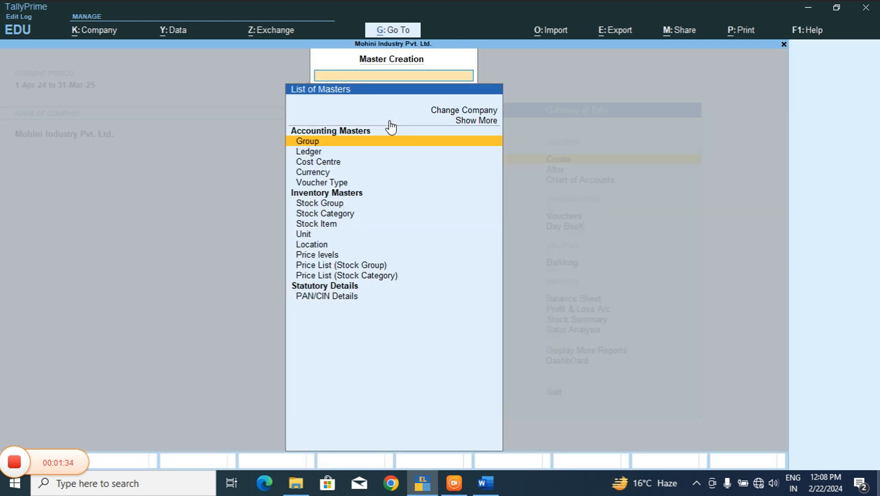
left_click(330, 167)
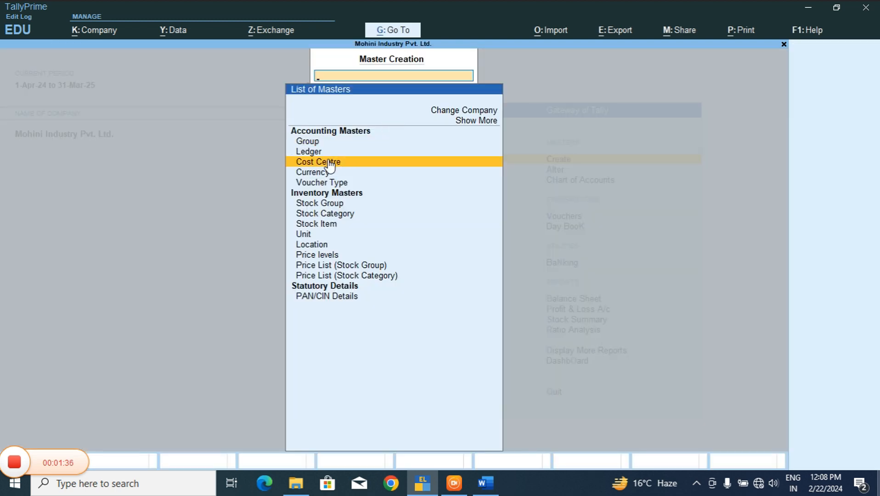
left_click(476, 122)
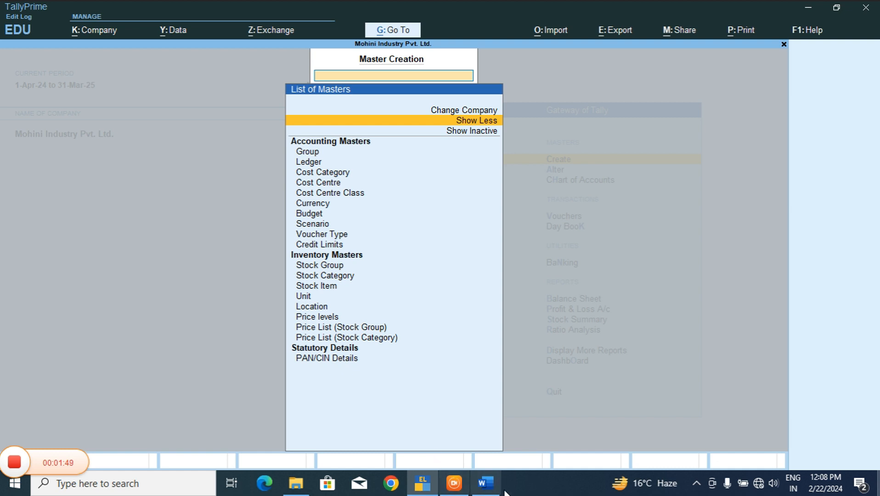
Step: Check the paid and received items in the Word document, then return to TallyPrime
left_click(486, 482)
scroll(333, 385, "down", 5)
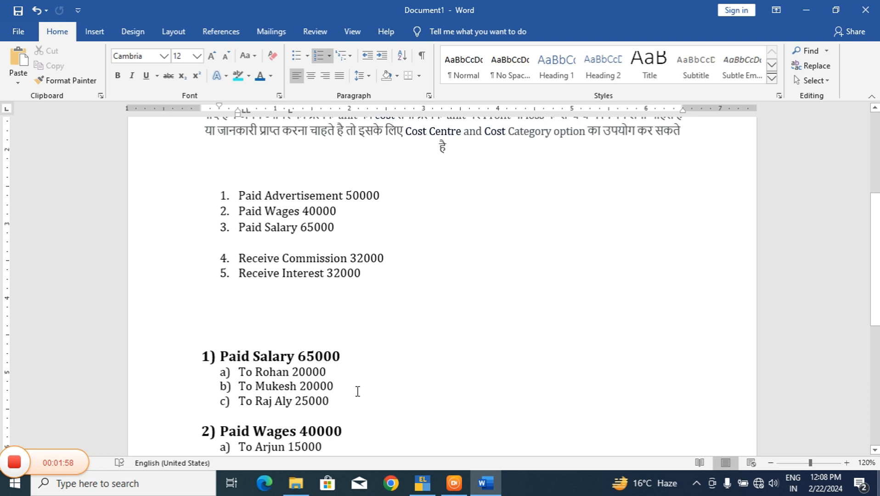
left_click(422, 483)
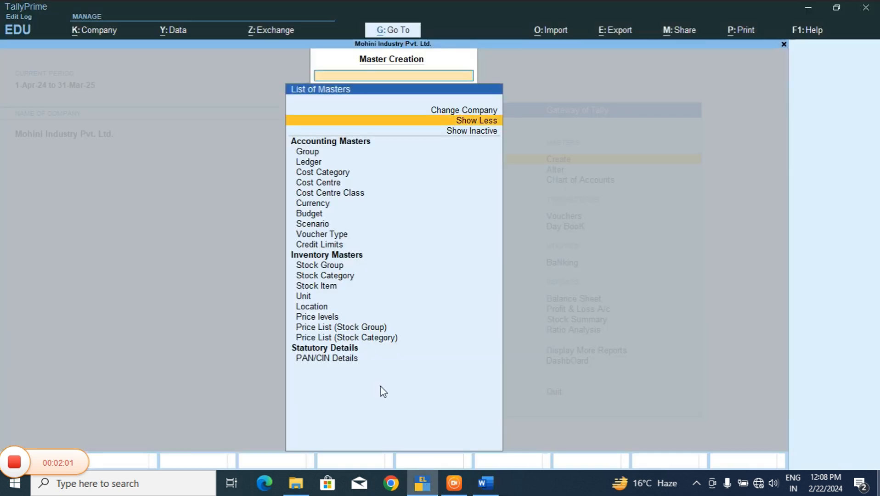
Step: Create a cost centre named Salary Detail under Primary and accept it
left_click(314, 183)
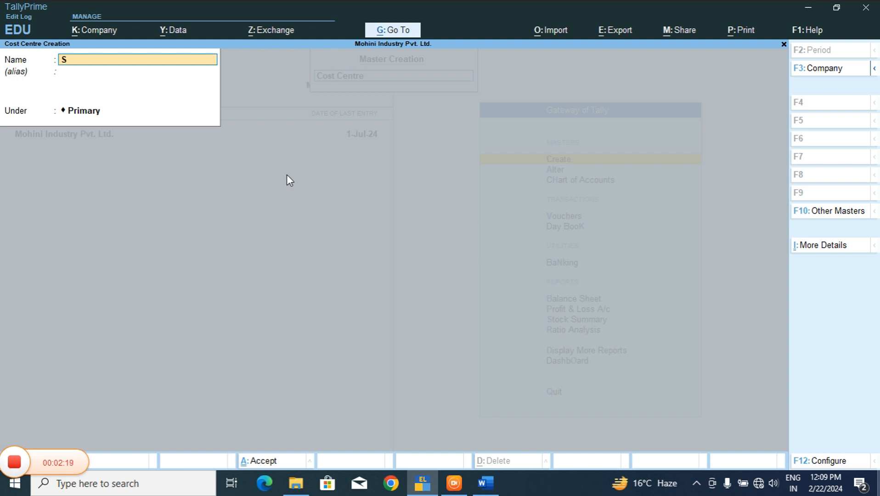
type("ary De")
type("tal")
type("l")
key("Return")
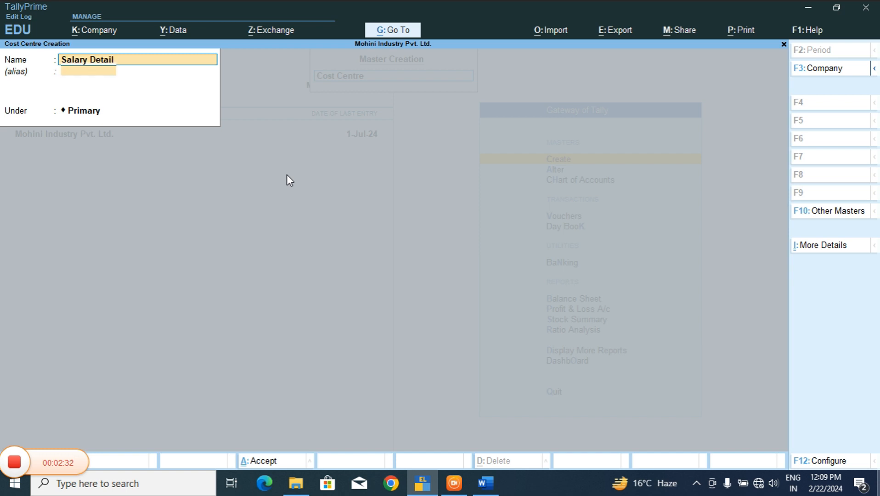
key("Return")
key("Return")
key("Return")
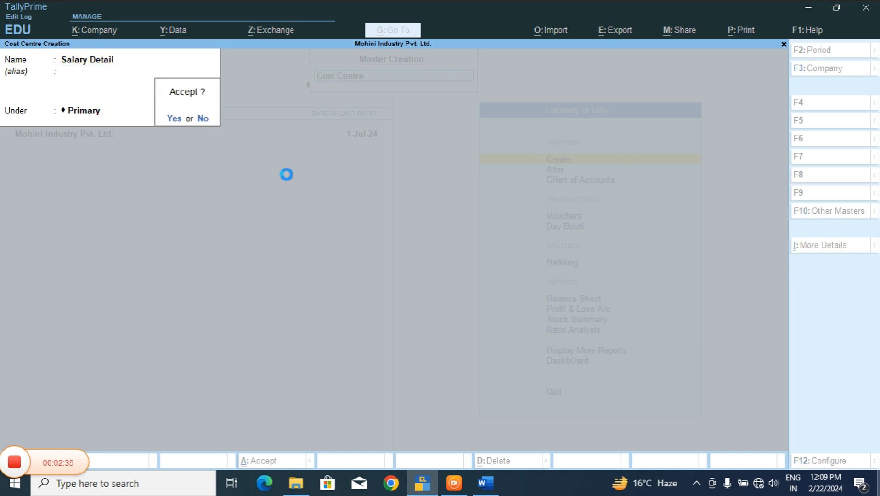
Step: Create a cost centre named Wages Detail under Primary and accept it
type("Wag")
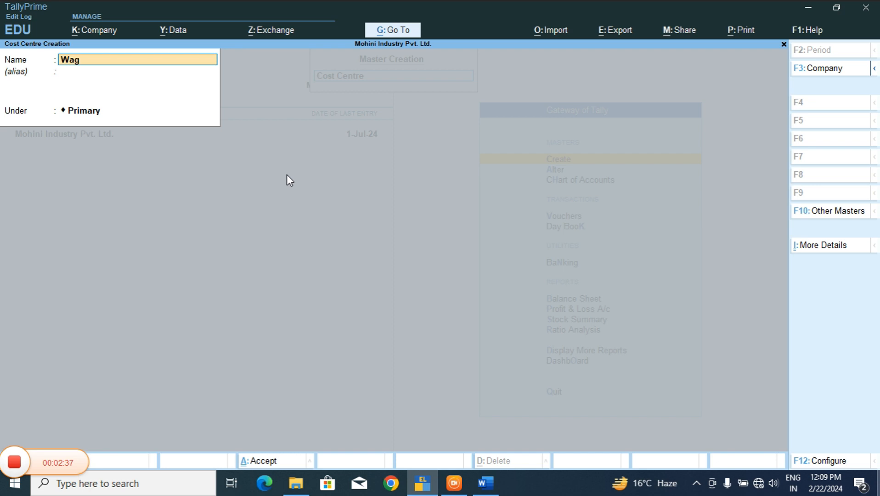
type("es detail")
key("Return")
key("Return")
key("Return")
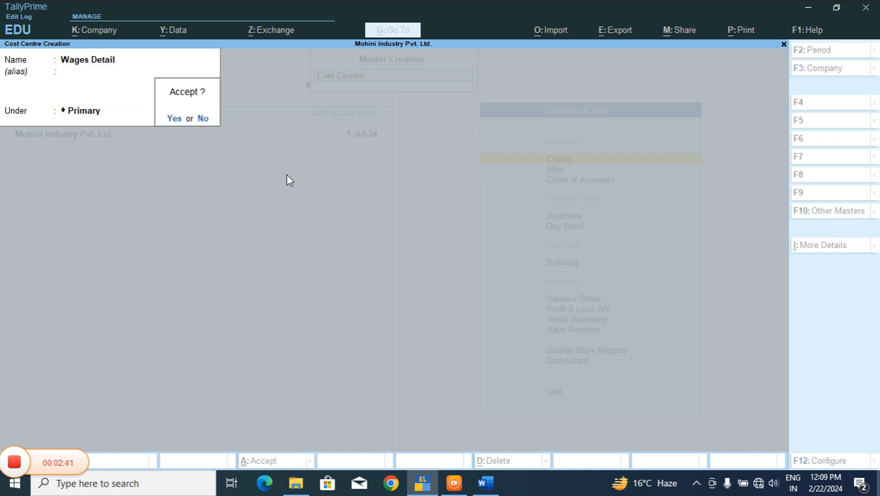
key("Return")
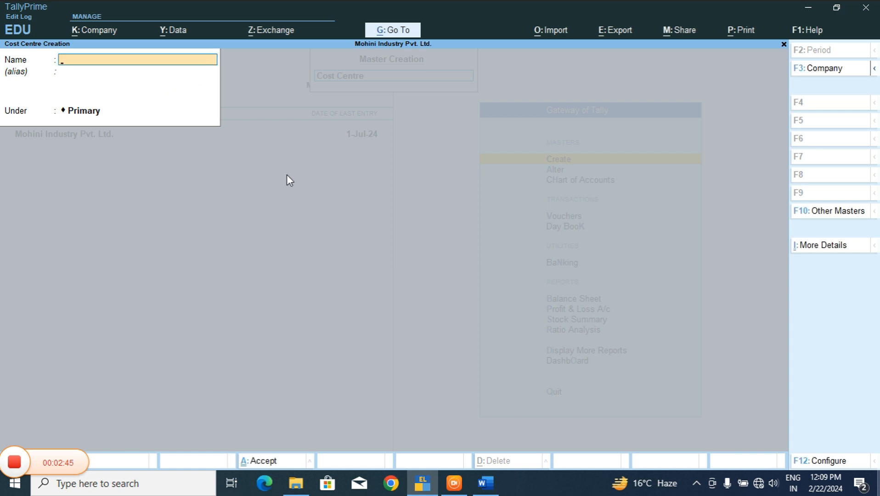
Step: Create a cost centre named Commission Detail under Primary and accept it
type("D")
type("ommission")
type(" detali")
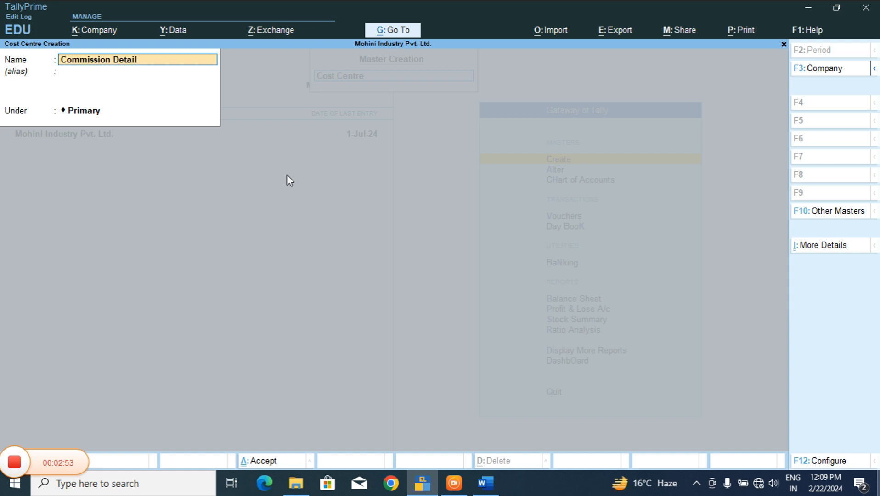
key("Return")
key("Return")
key("Return")
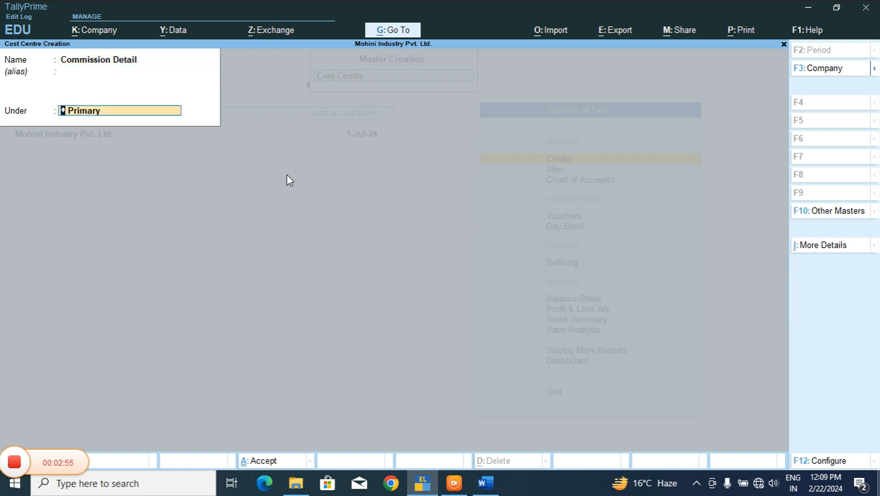
key("Return")
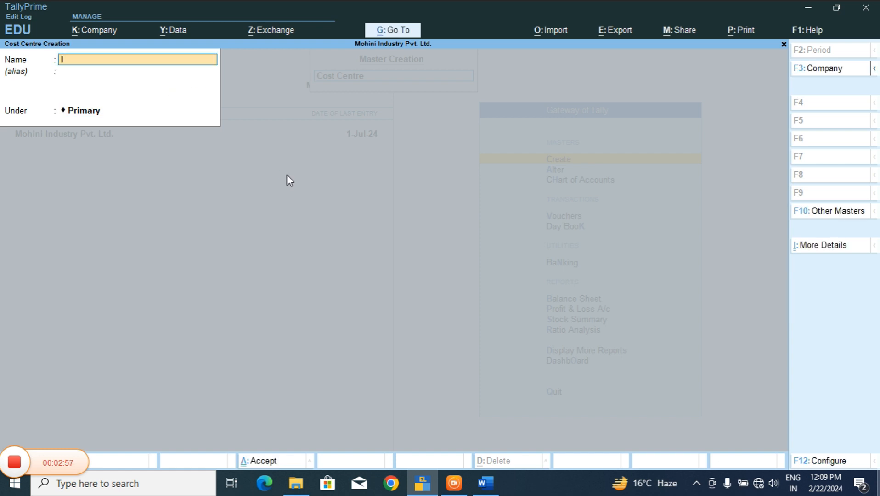
Step: Create a cost centre named Intereset Detail under Primary, accept it, and leave cost centre creation
type("Interest")
key("BackSpace")
type("e")
type("t Detail")
key("Return")
key("Return")
key("Return")
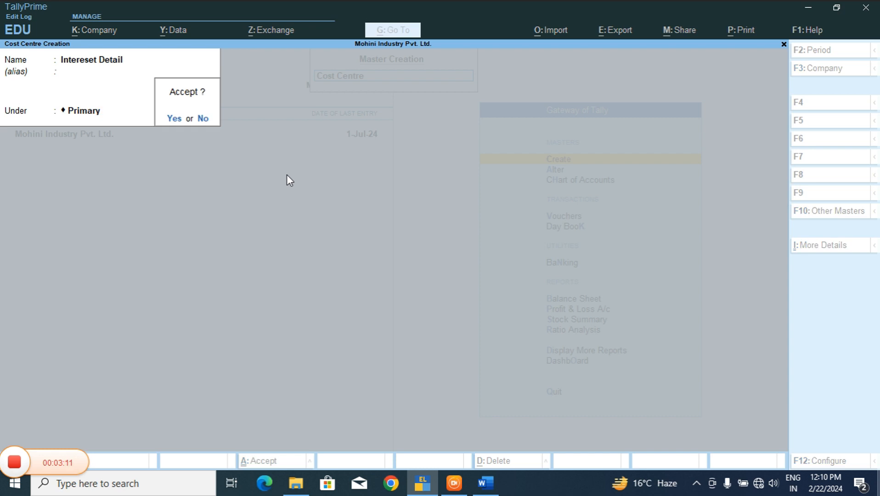
key("ctrl+a")
key("Escape")
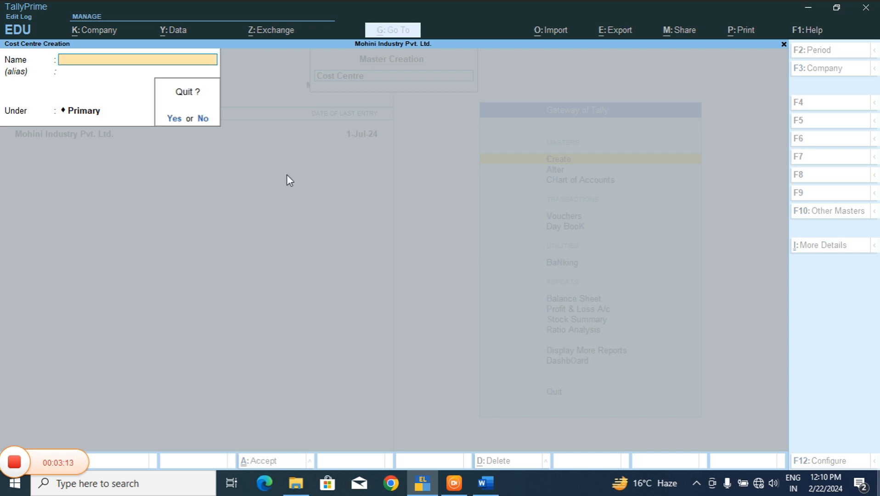
key("Return")
Step: Review the individual salary, wages and commission breakdowns in the Word document, and return to TallyPrime
key("Up")
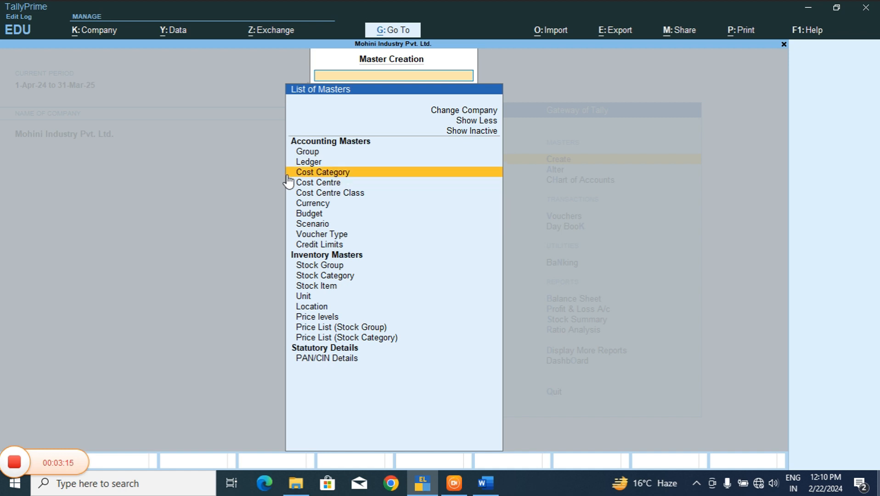
left_click(486, 483)
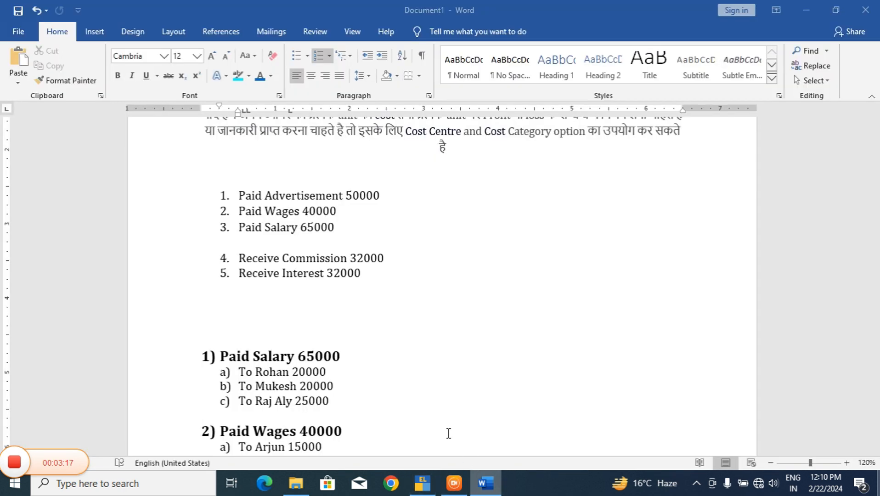
left_click_drag(240, 372, 328, 412)
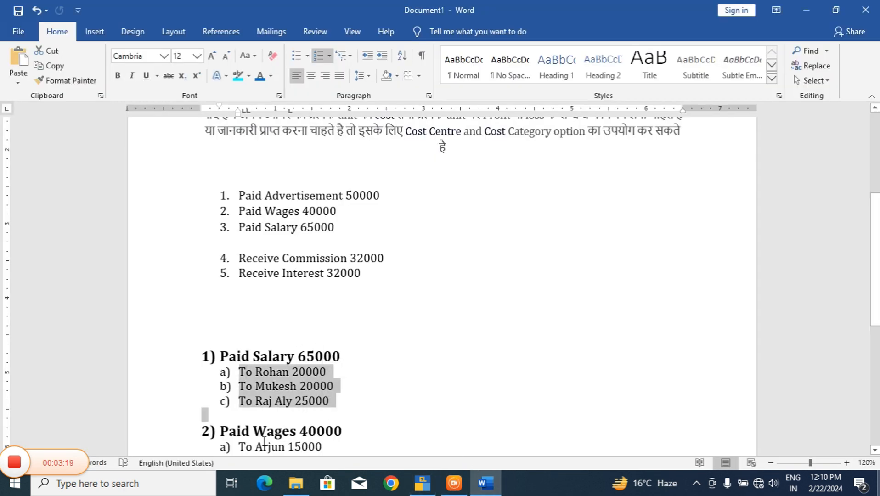
left_click_drag(244, 446, 314, 405)
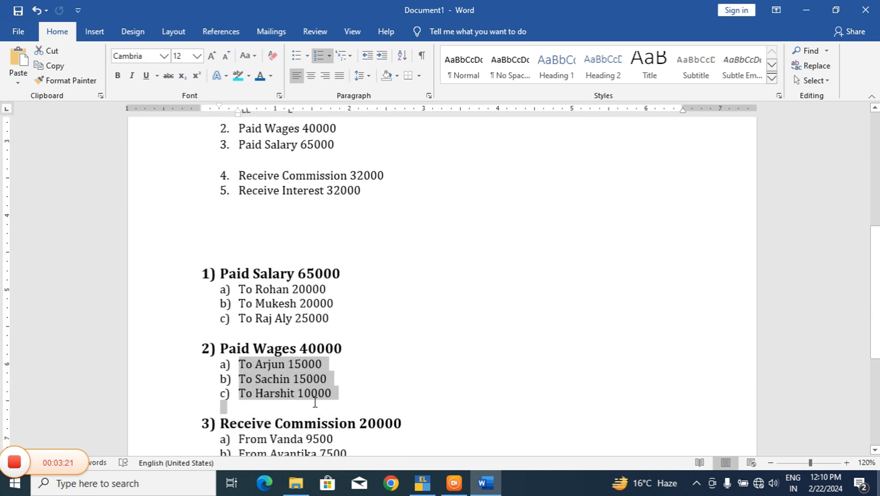
left_click_drag(264, 442, 378, 411)
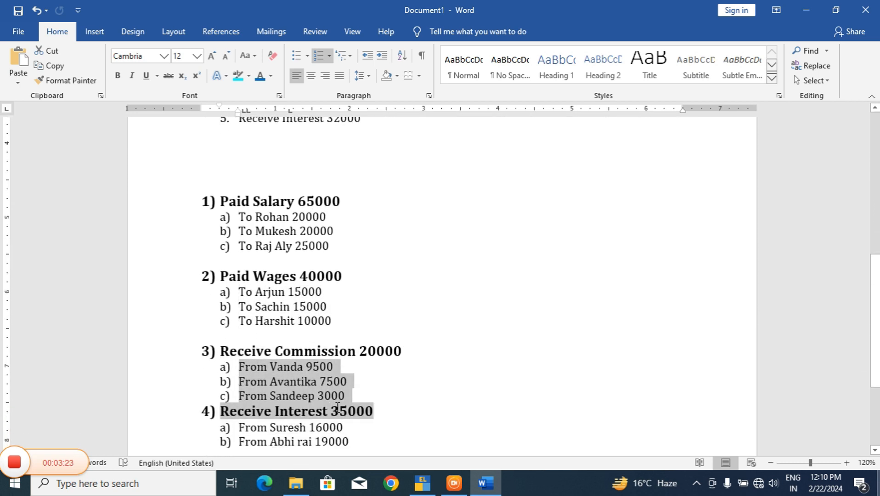
left_click(422, 483)
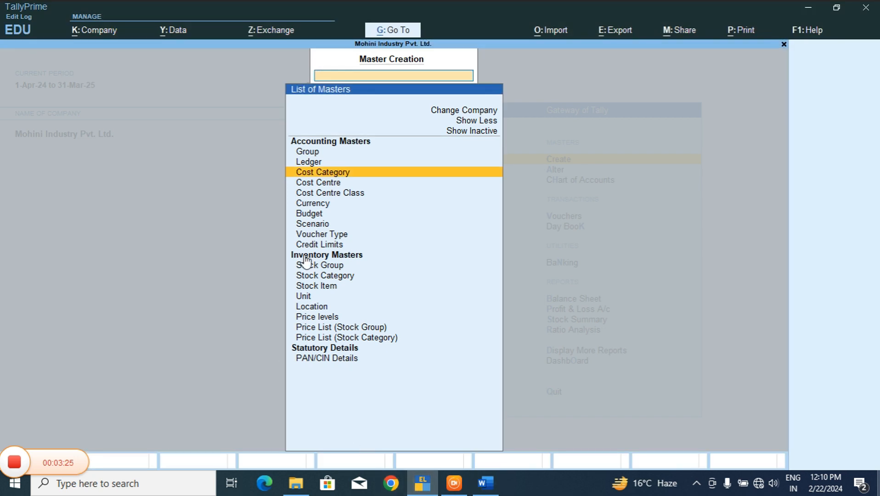
left_click(351, 175)
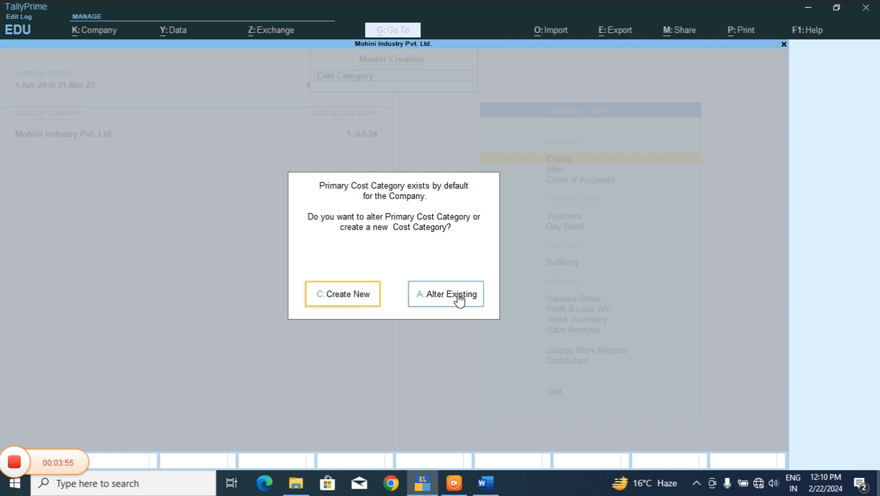
left_click(341, 300)
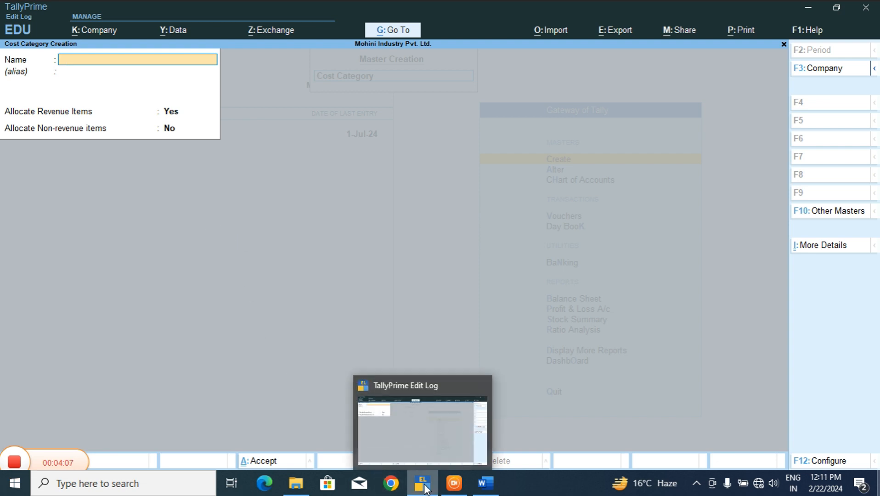
left_click(486, 484)
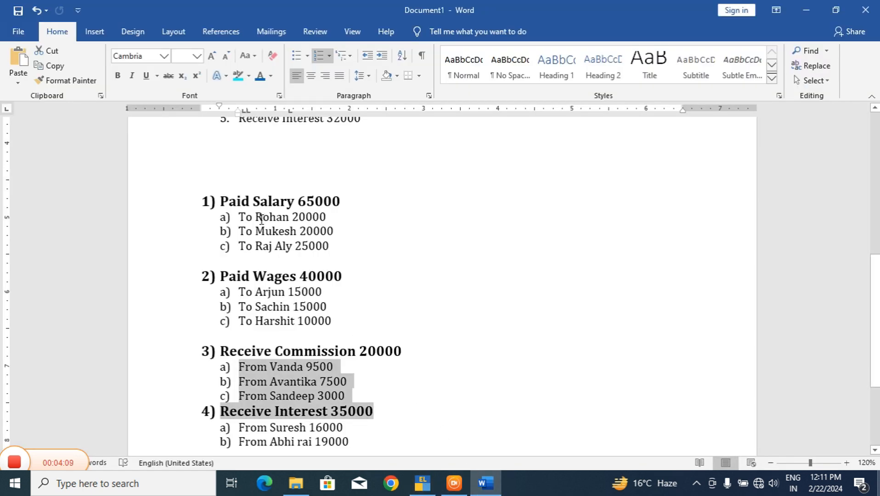
key("alt+Tab")
type("R")
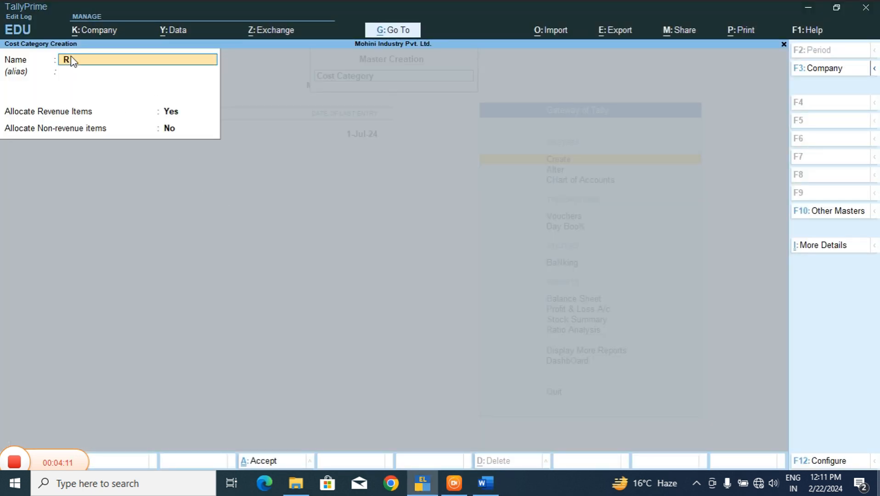
type("ohab")
key("Return")
key("BackSpace")
type("Rohan")
key("Return")
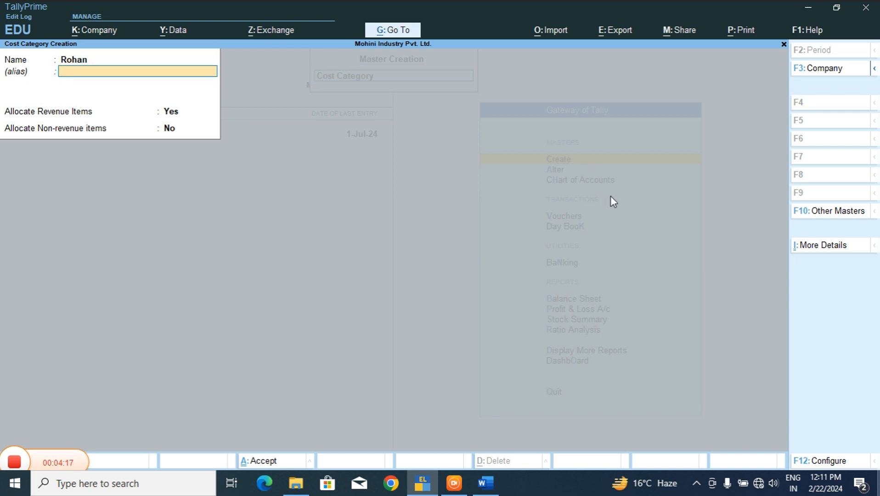
key("Return")
key("Return")
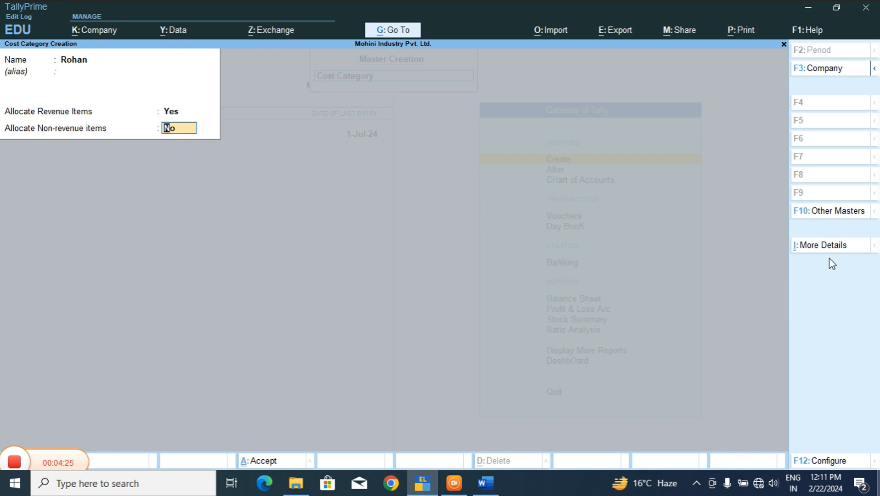
key("ctrl+i")
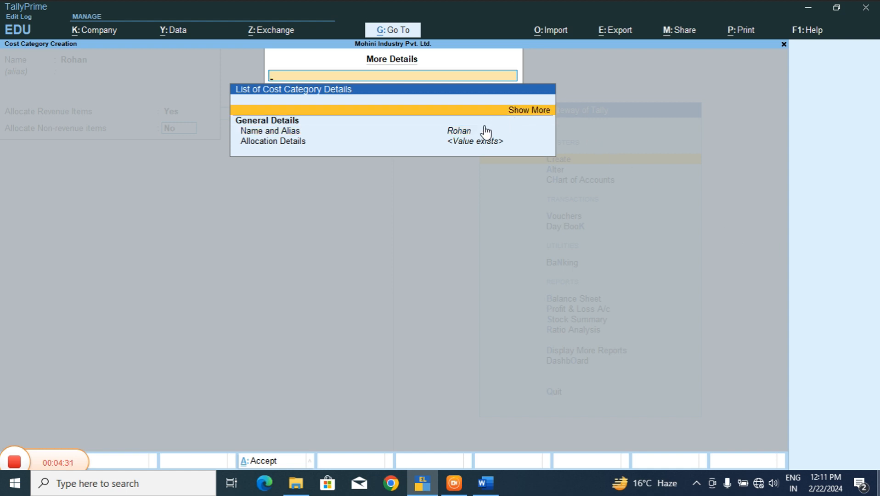
key("Escape")
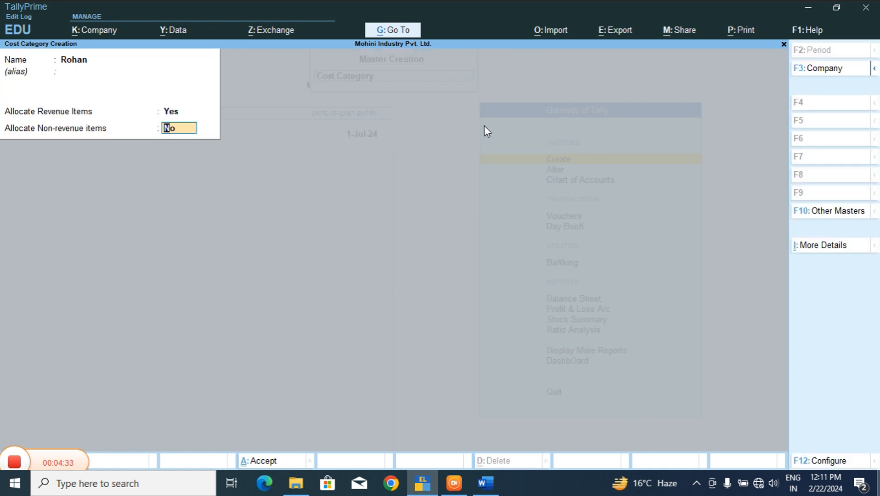
key("Escape")
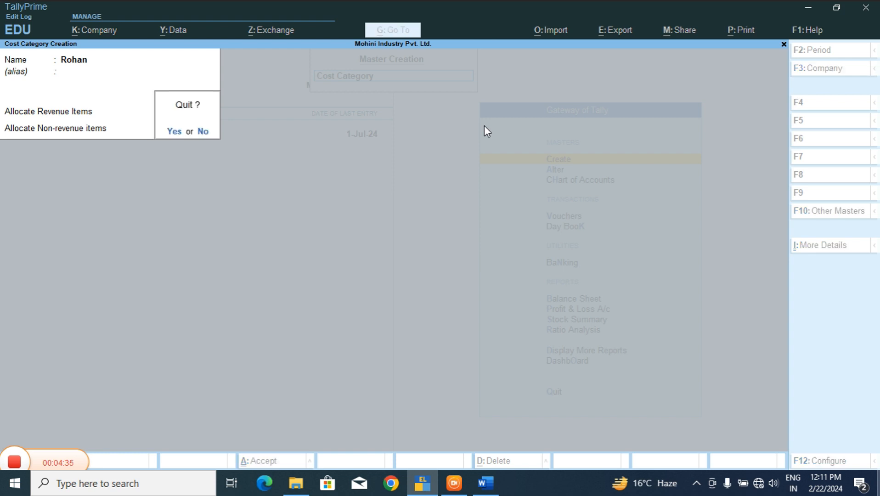
key("y")
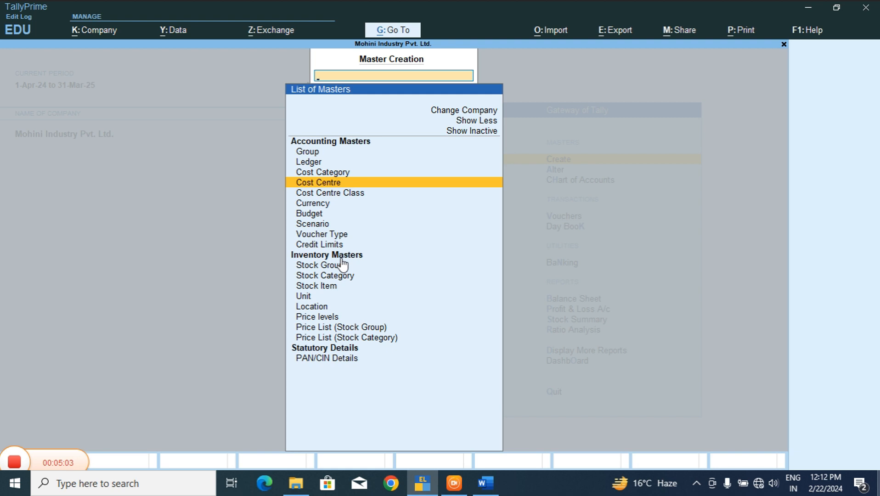
Step: Close the list of masters, review the accounting settings in the company features, and accept the features screen
key("Escape")
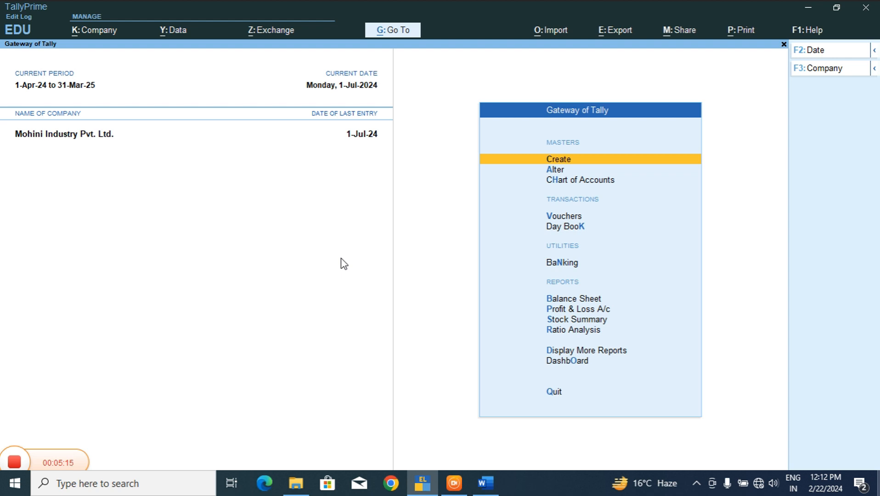
key("F11")
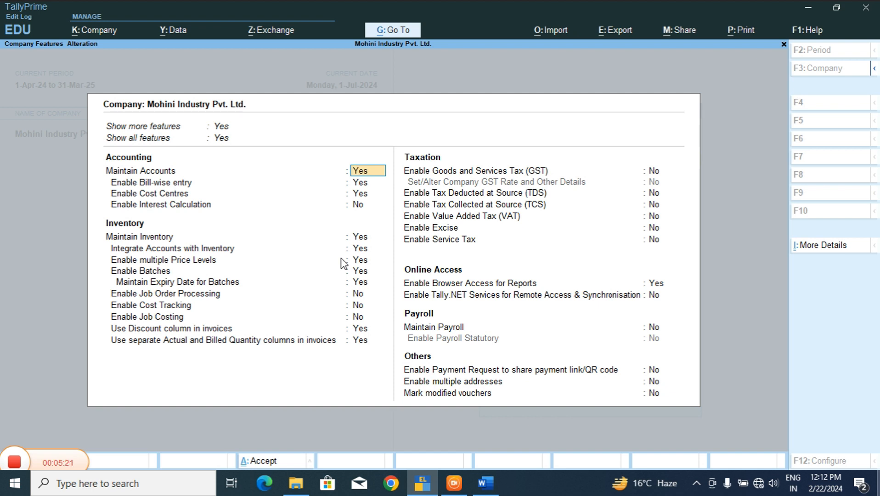
key("Return")
key("Return")
key("Return")
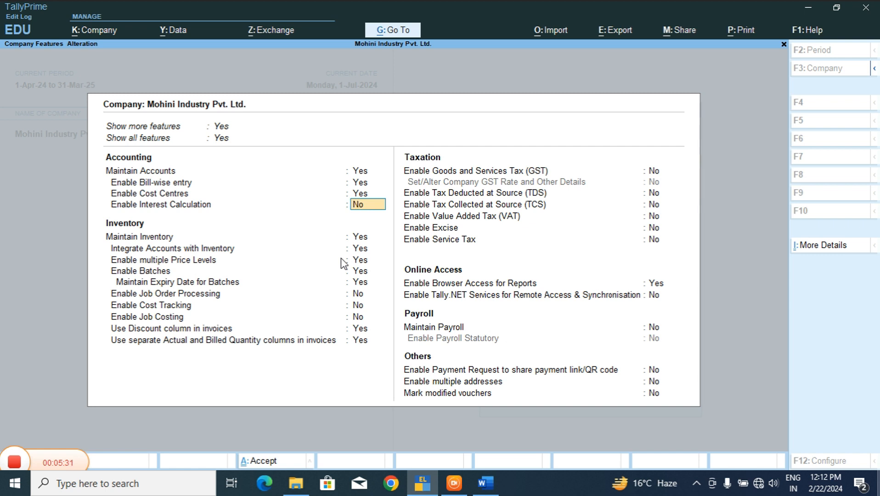
key("ctrl")
key("ctrl+a")
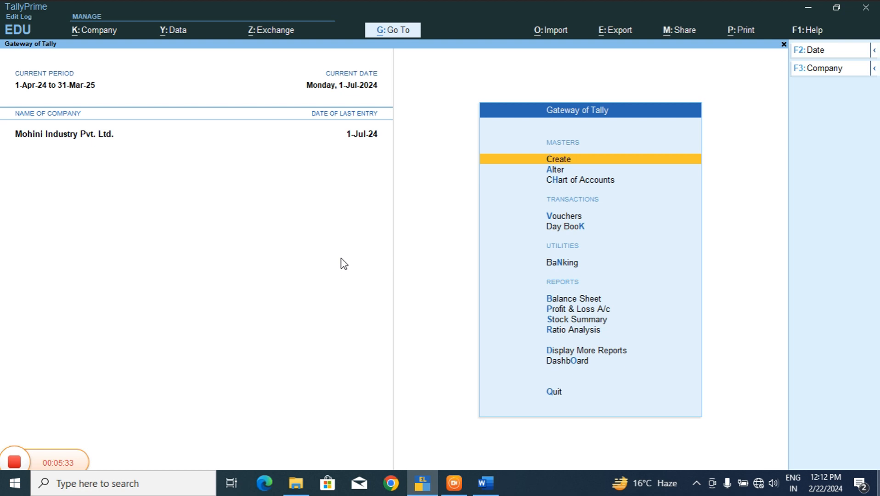
Step: Open a new cost centre form, examine the available parents in its Grouping of Cost Centres details, and quit that grouping
key("Return")
key("Down")
key("Down")
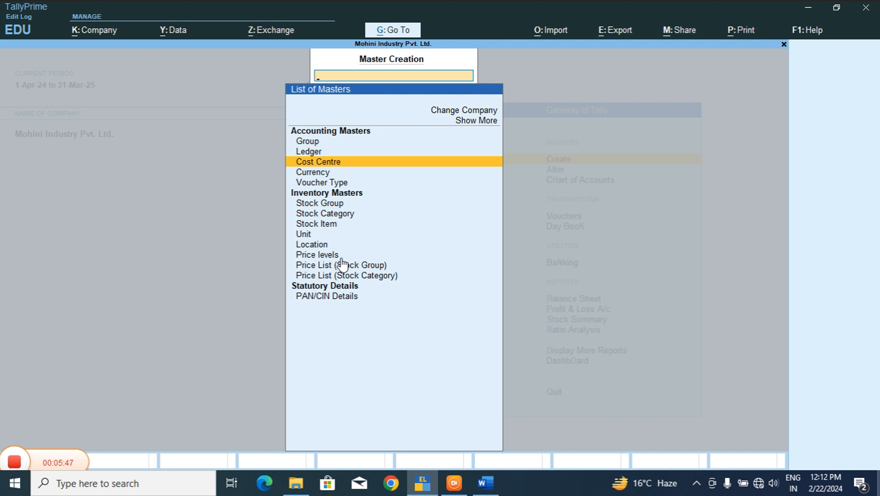
key("Return")
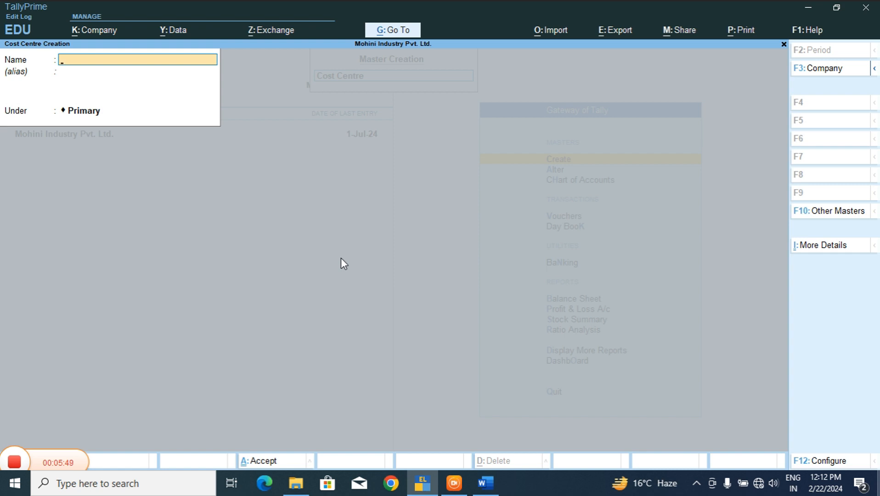
left_click(815, 247)
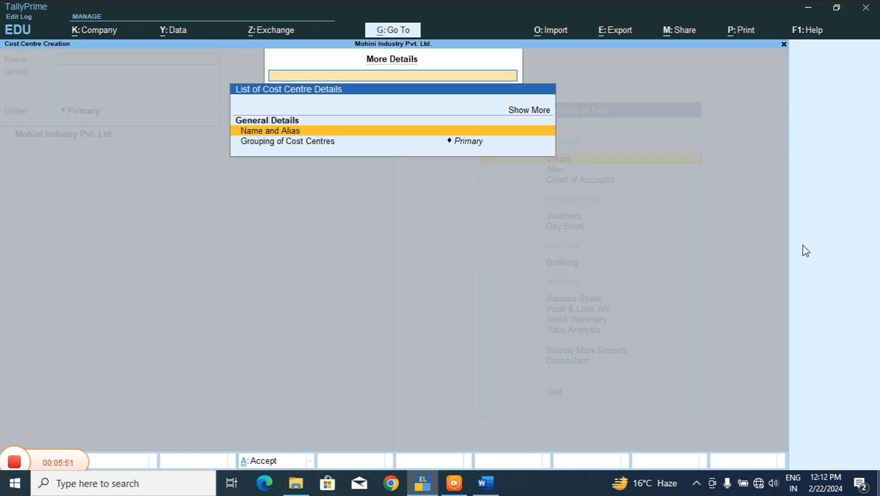
left_click(532, 146)
key("space")
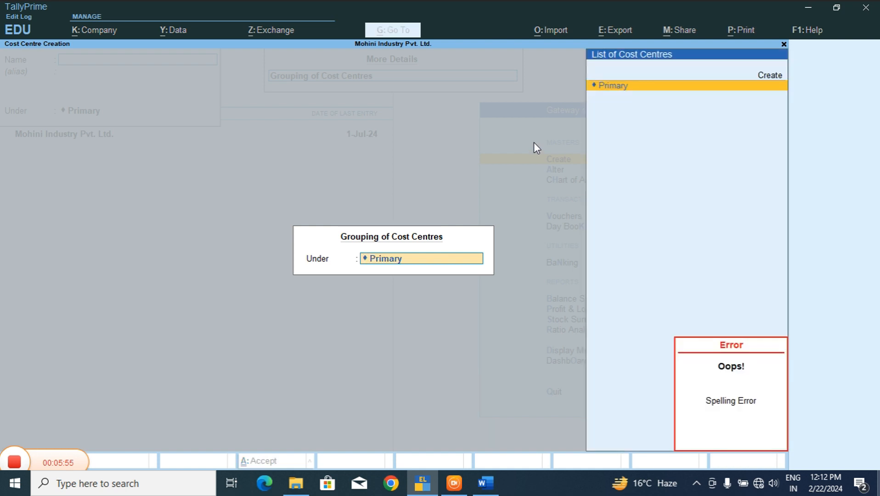
key("BackSpace")
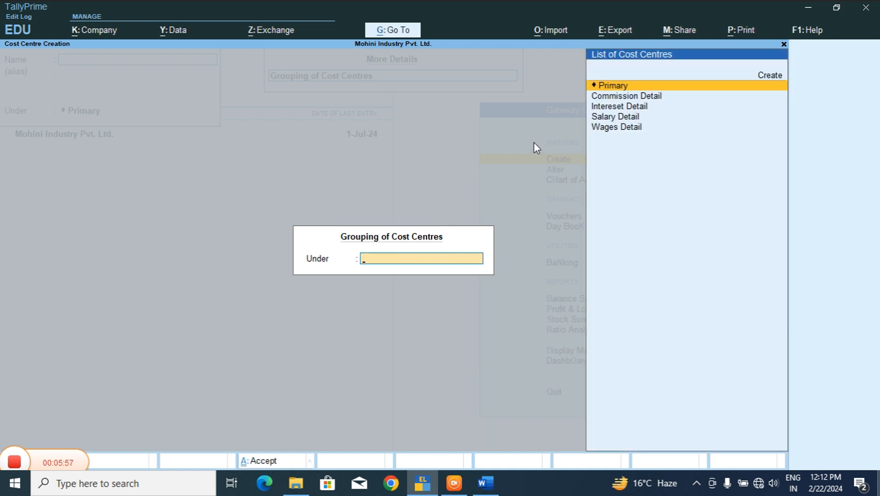
key("Escape")
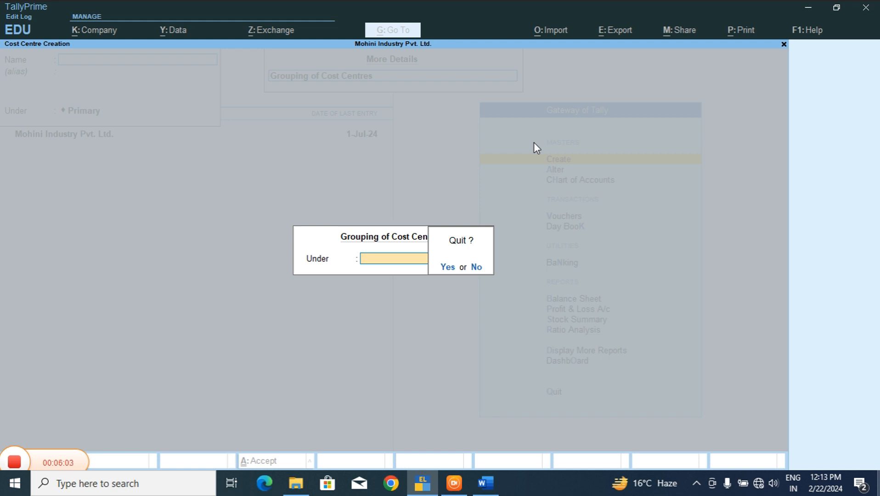
key("y")
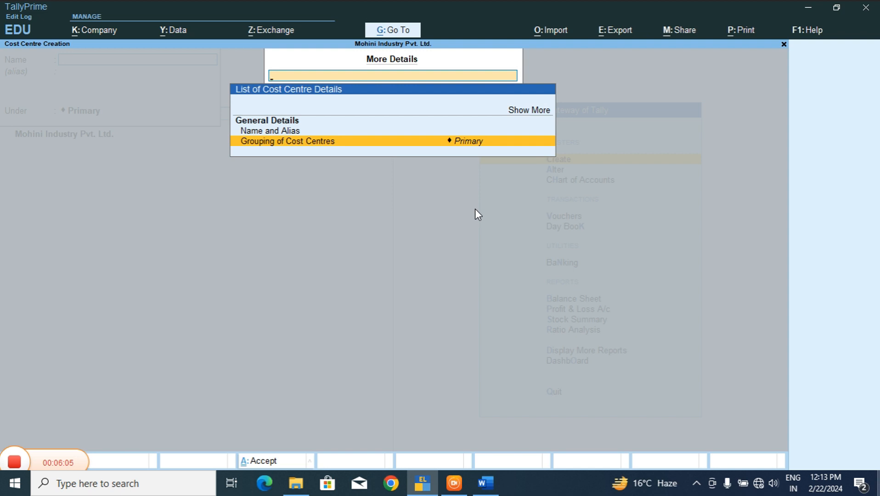
Step: Close the additional cost centre details and quit the blank cost centre form without saving
key("Escape")
key("Escape")
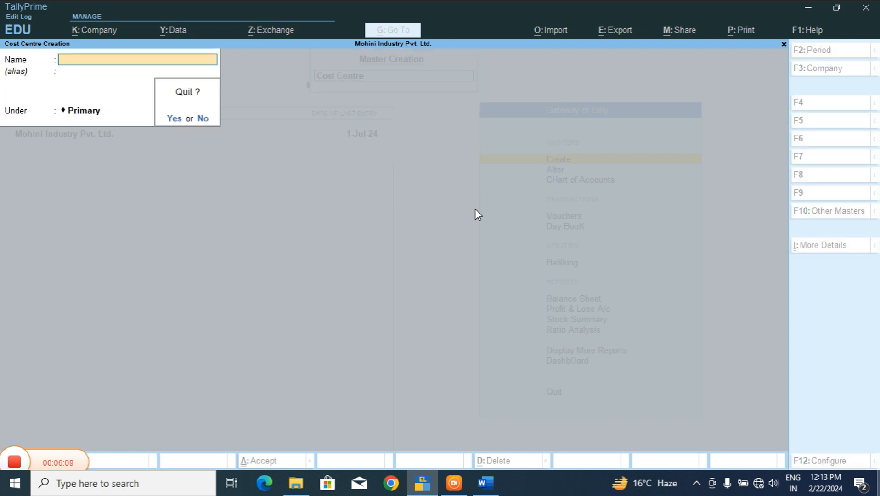
key("y")
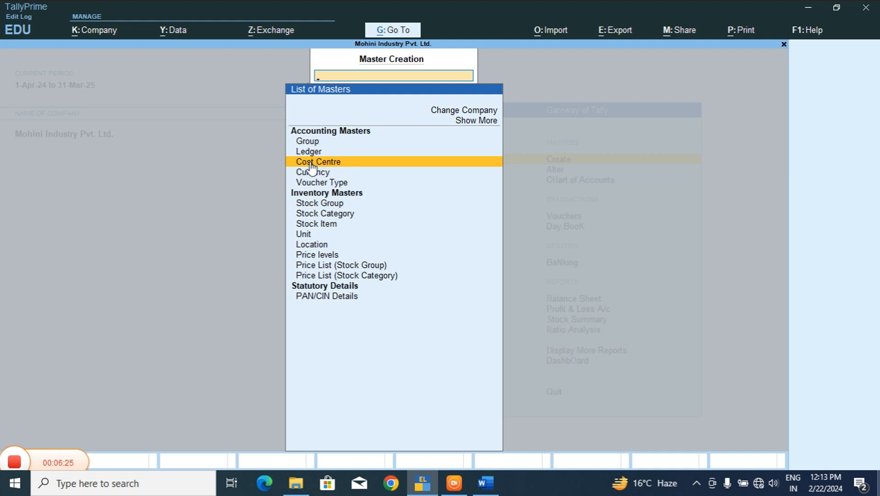
left_click(480, 121)
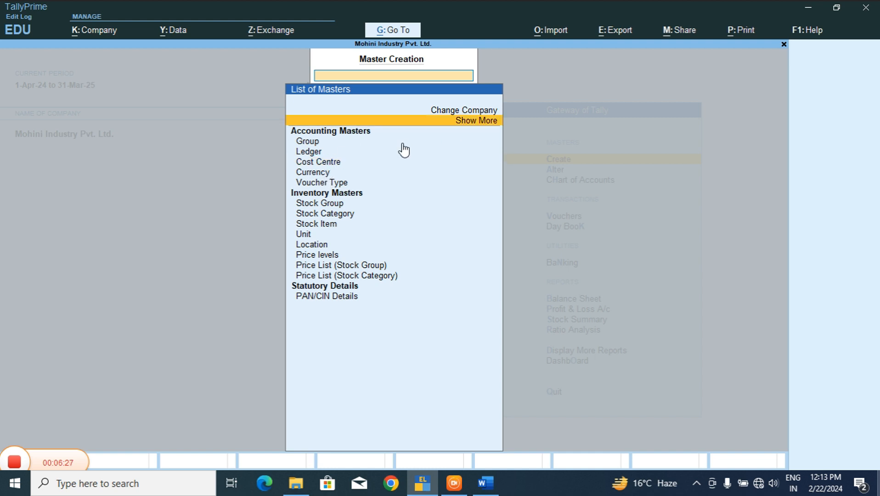
left_click(478, 120)
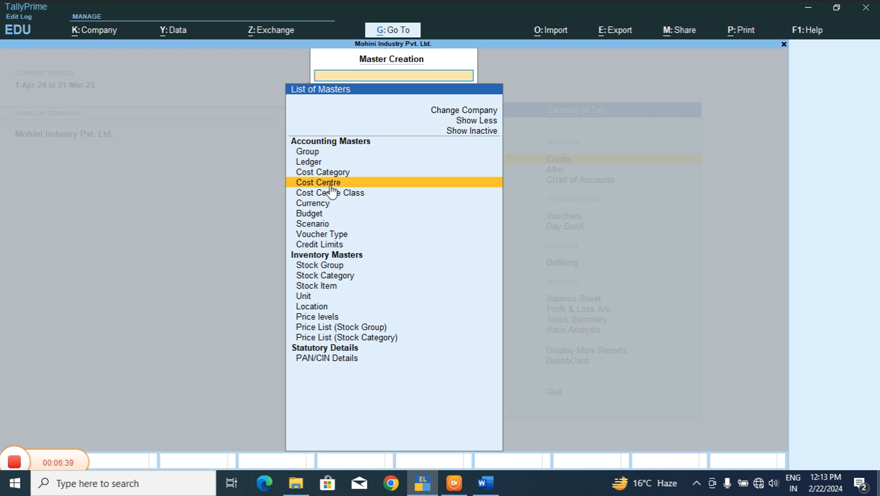
left_click(349, 184)
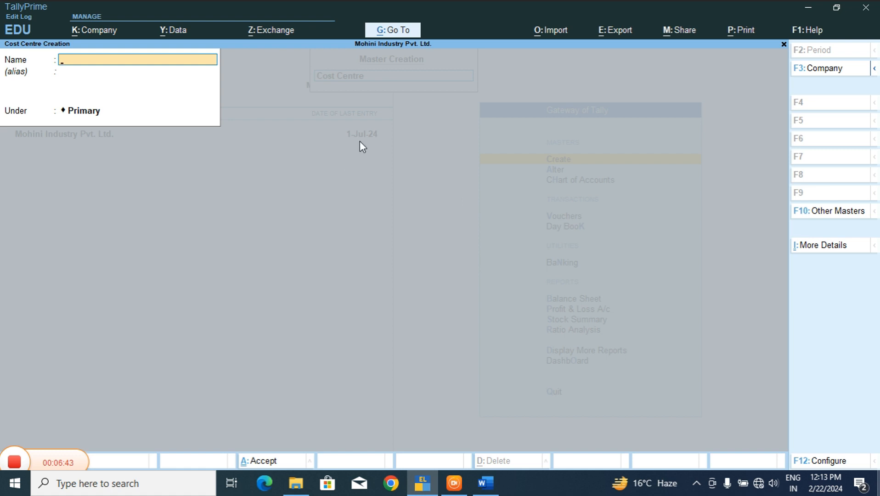
key("Escape")
key("Escape")
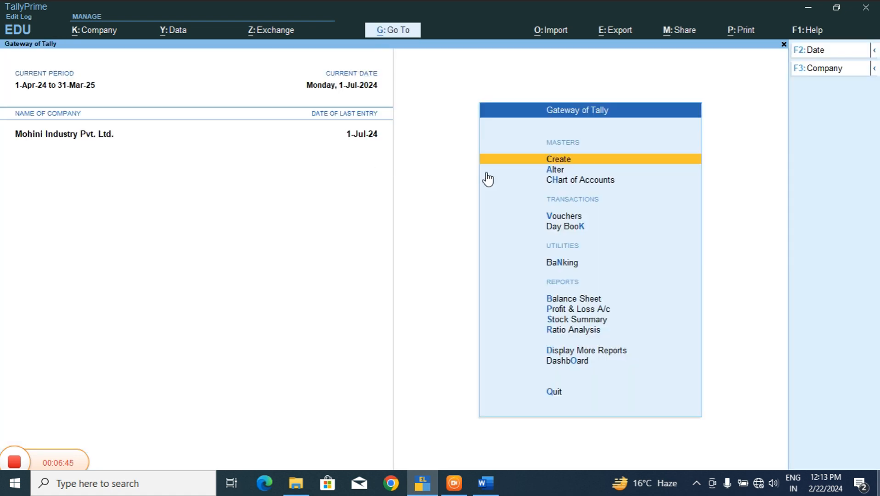
Step: Open the list of existing cost centres for alteration from the Gateway of Tally
left_click(555, 169)
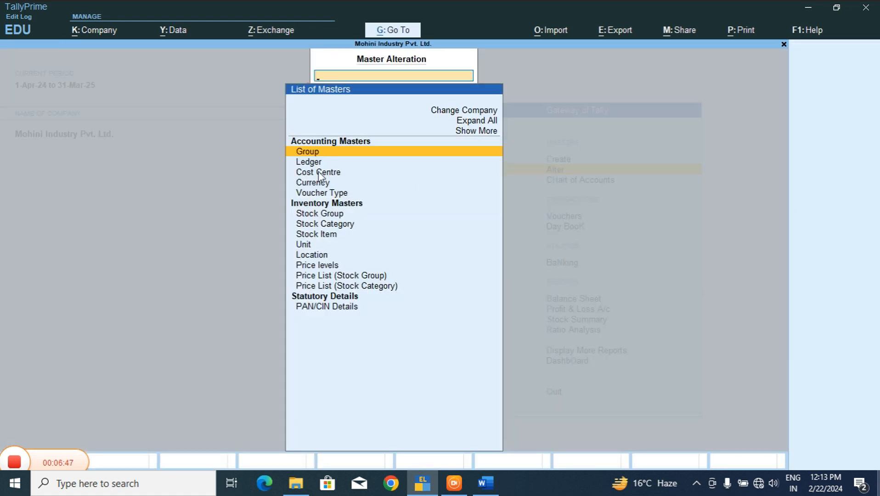
left_click(302, 173)
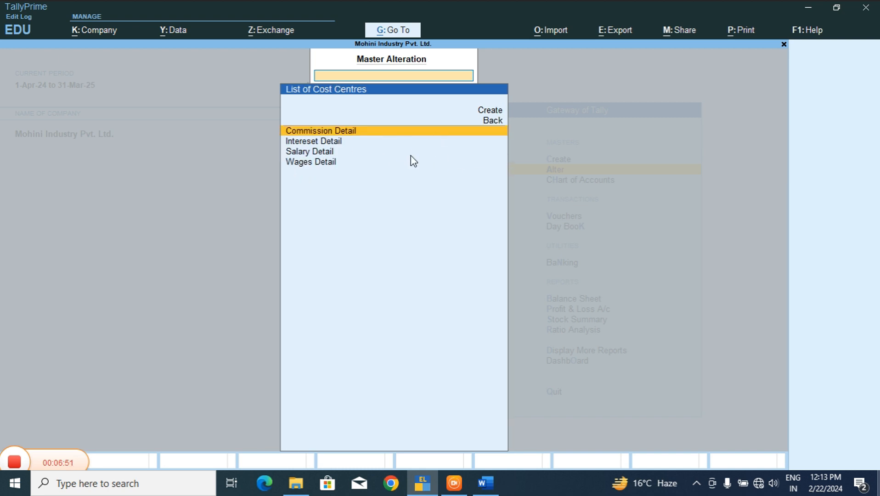
key("Return")
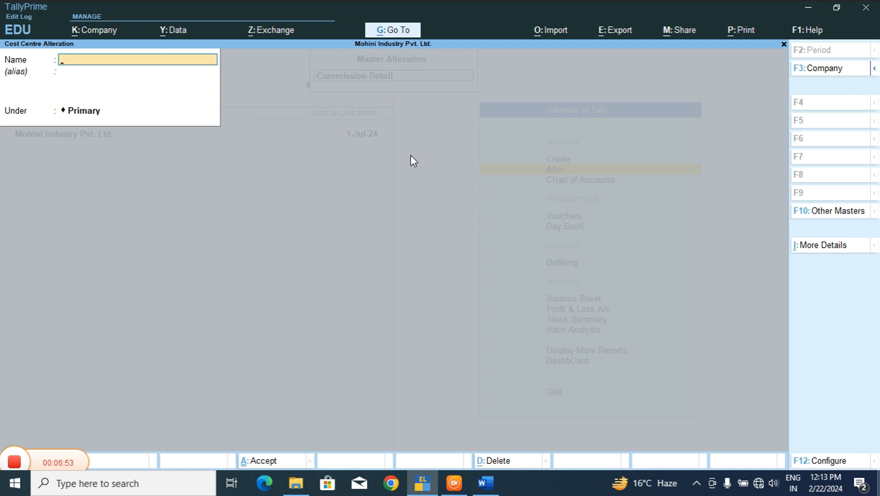
key("Escape")
key("y")
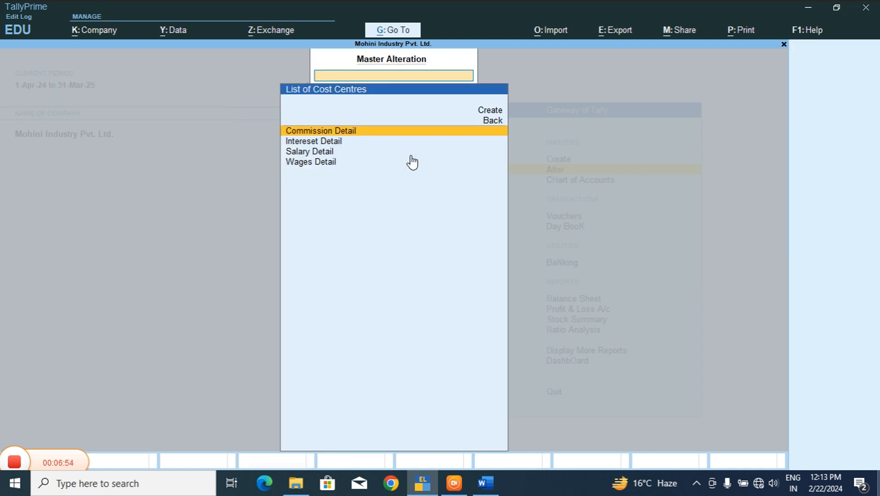
Step: Open the Commission Detail cost centre for alteration and delete it
left_click(335, 133)
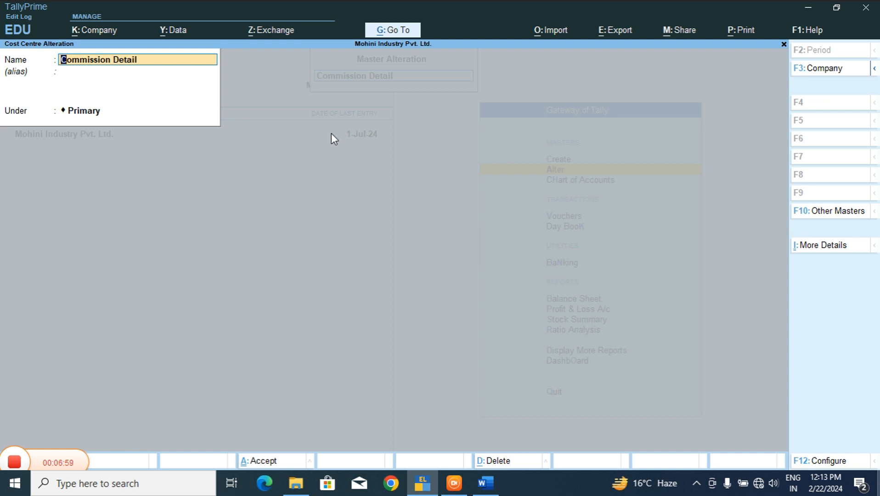
key("ctrl")
key("alt")
key("alt+d")
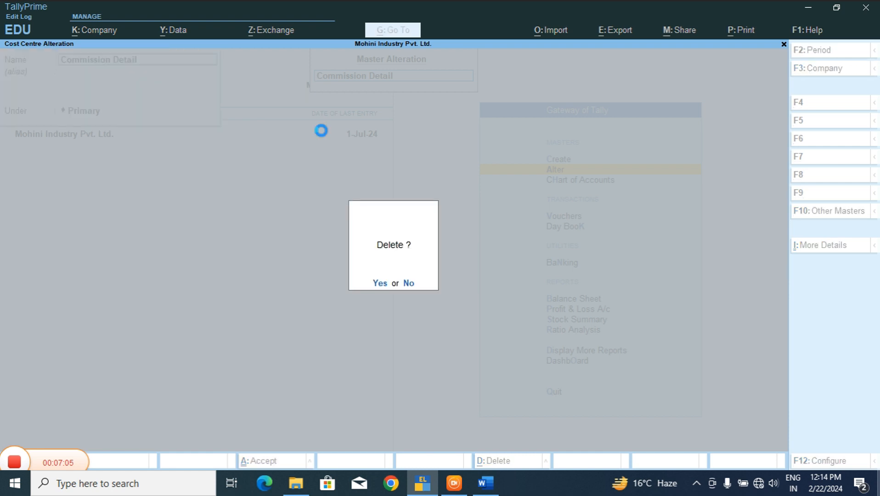
key("y")
Step: Delete the Intereset Detail and Salary Detail cost centres, confirming each deletion
left_click(323, 133)
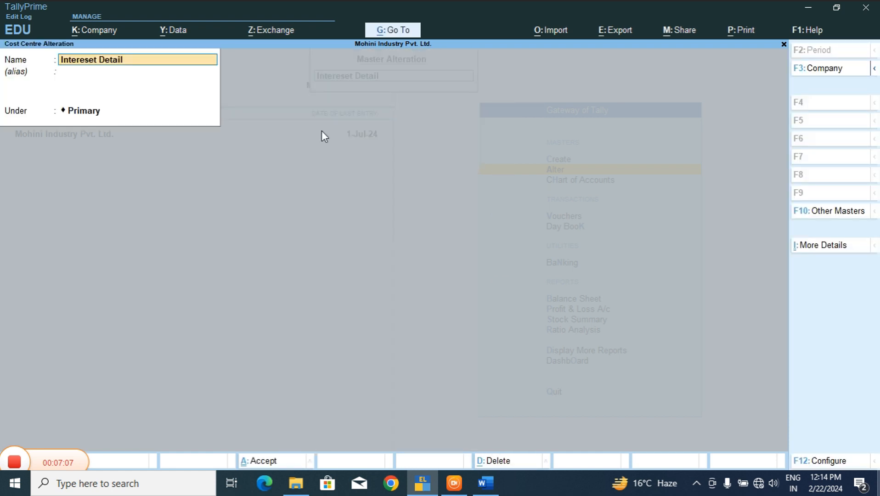
key("alt+d")
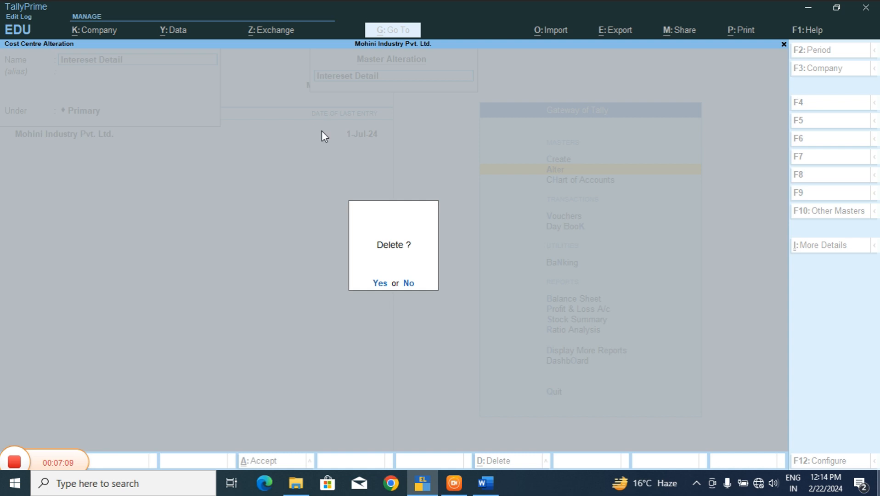
key("y")
left_click(322, 130)
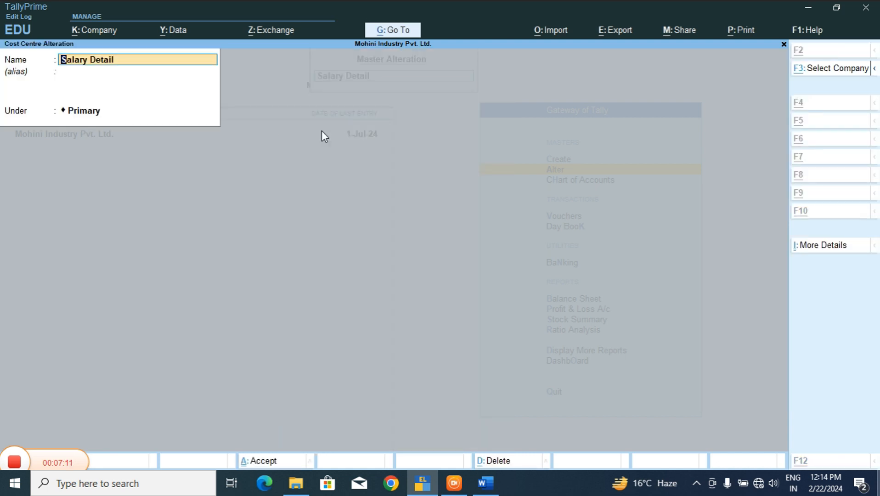
key("alt+d")
key("y")
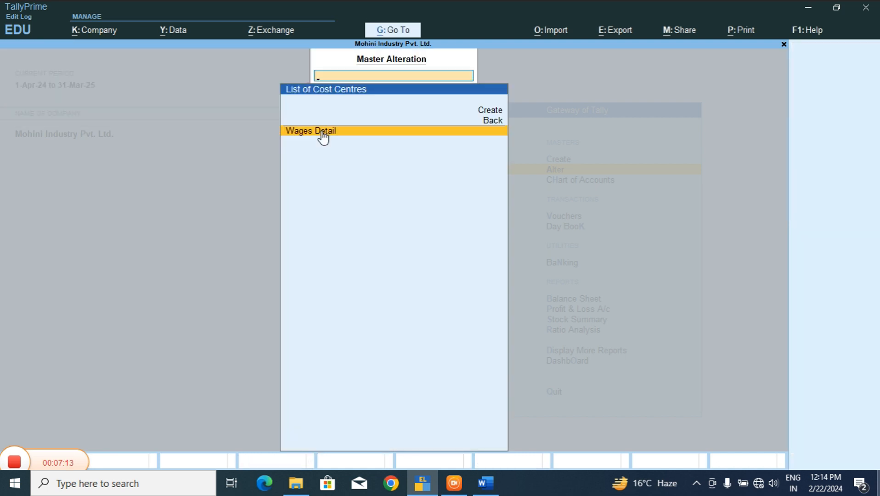
Step: Delete the Wages Detail cost centre and go back to the list of masters for alteration
left_click(322, 131)
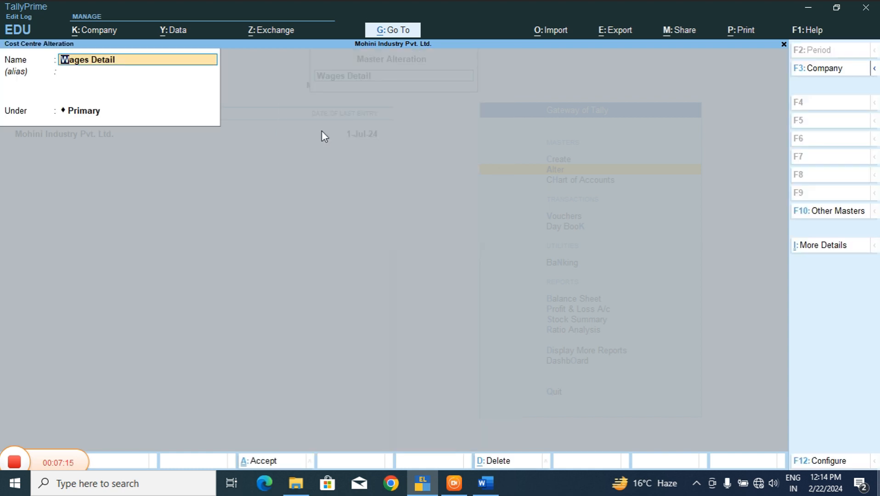
key("alt+d")
key("y")
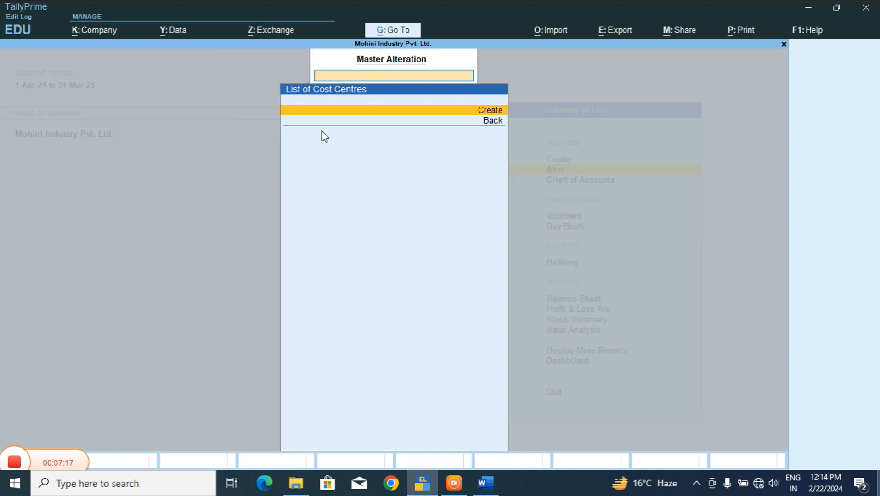
key("BackSpace")
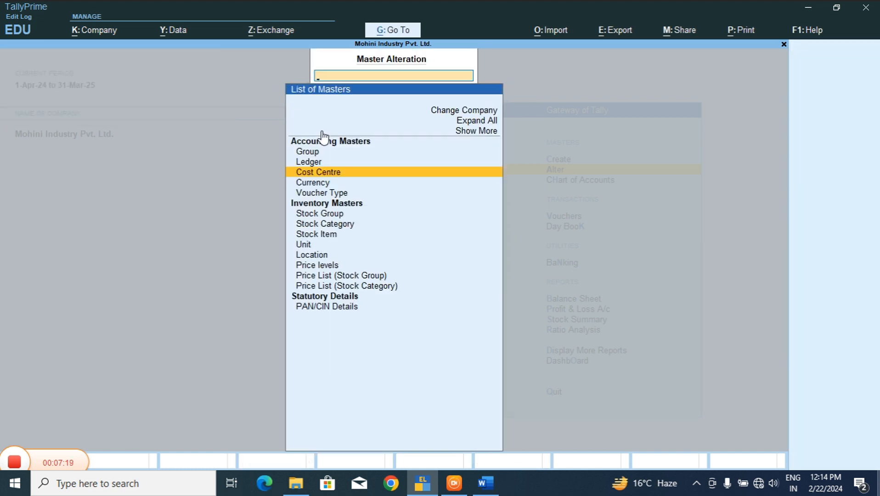
Step: Show the additional master types, choose Cost Category, and start a new category instead of altering the existing Primary Cost Category
left_click(484, 124)
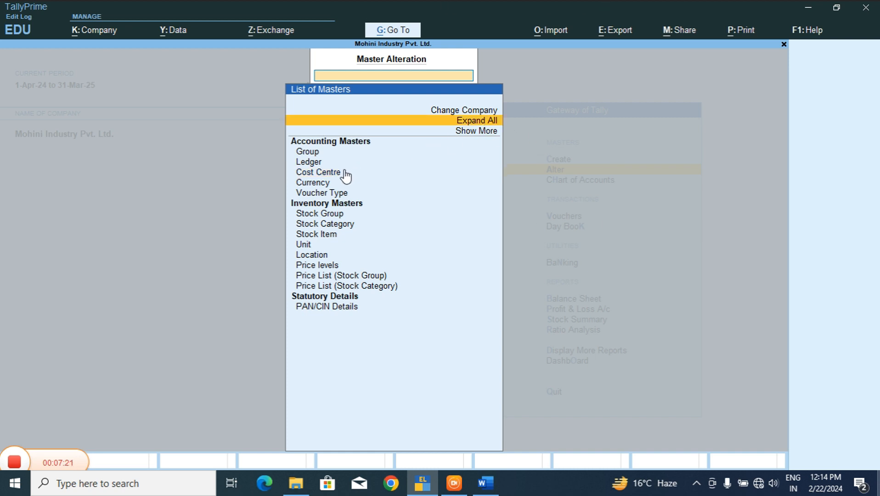
left_click(465, 133)
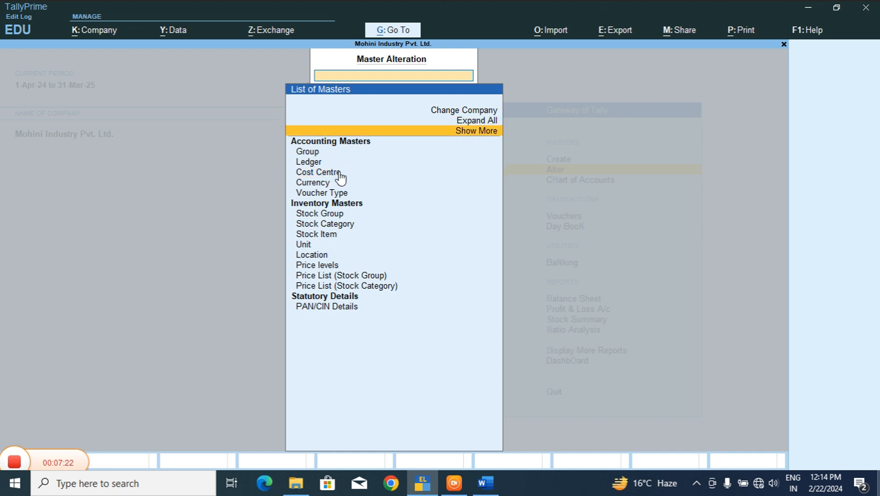
left_click(467, 133)
left_click(325, 182)
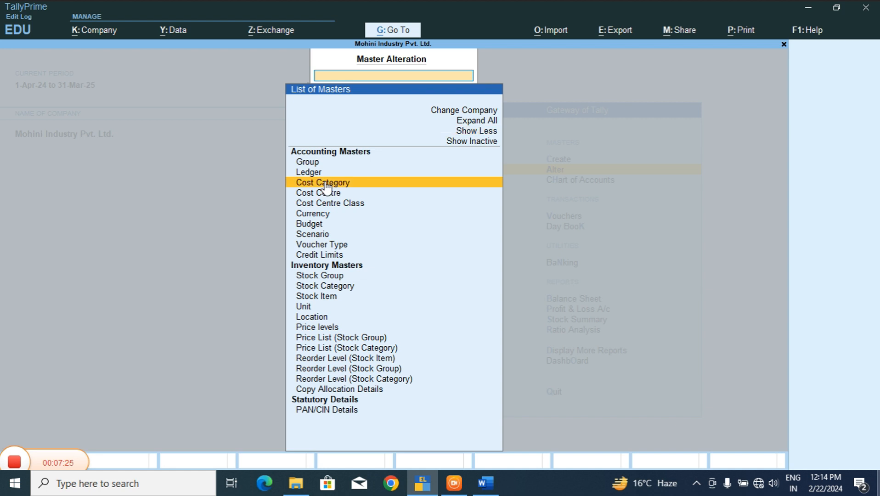
left_click(325, 182)
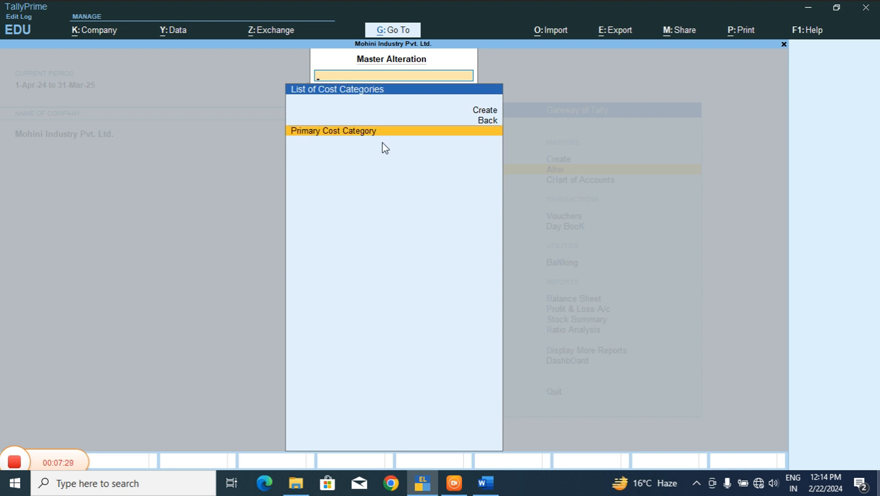
left_click(487, 114)
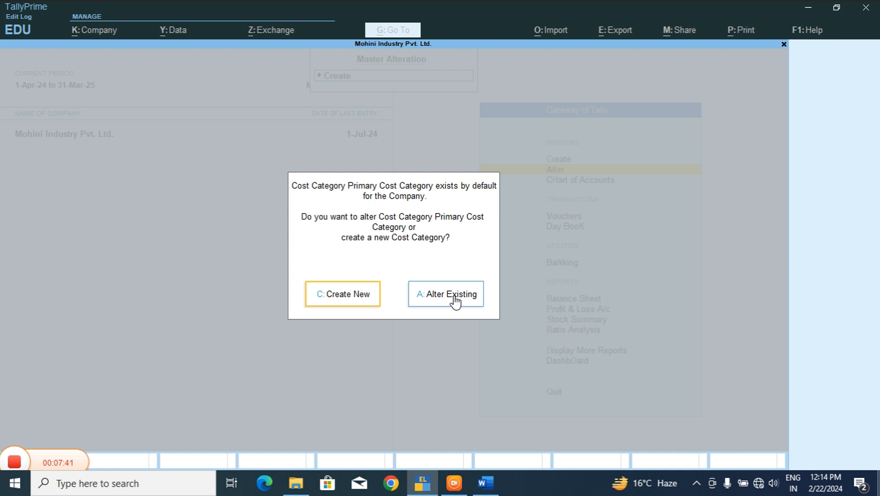
left_click(344, 295)
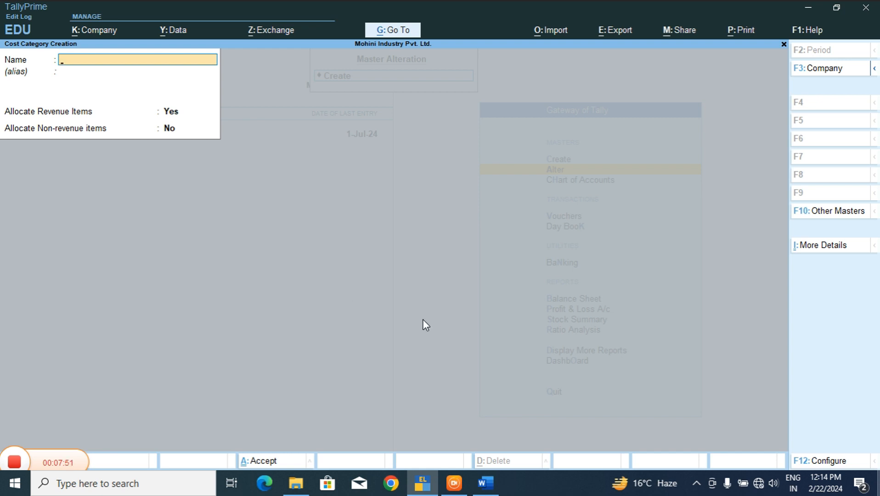
Step: Copy the word Salary from the Word document, return to TallyPrime, and create a cost category named Salary Detail that allocates revenue items only
key("alt+Tab")
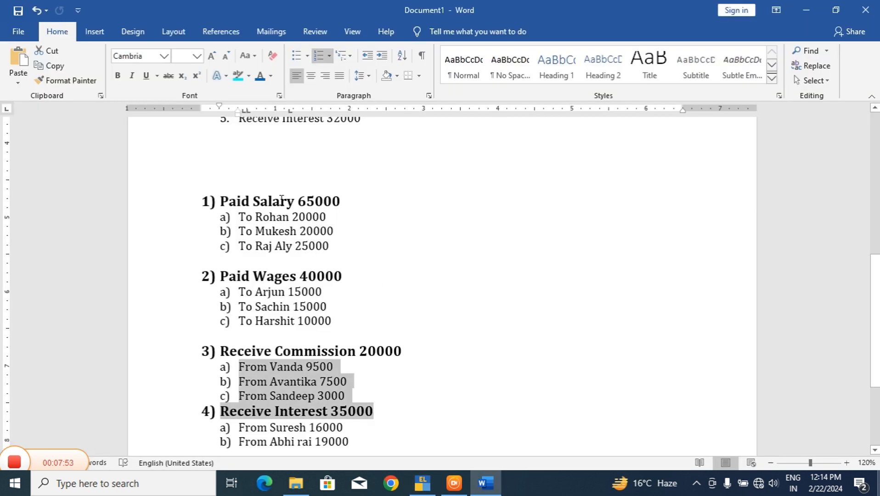
left_click_drag(298, 203, 254, 201)
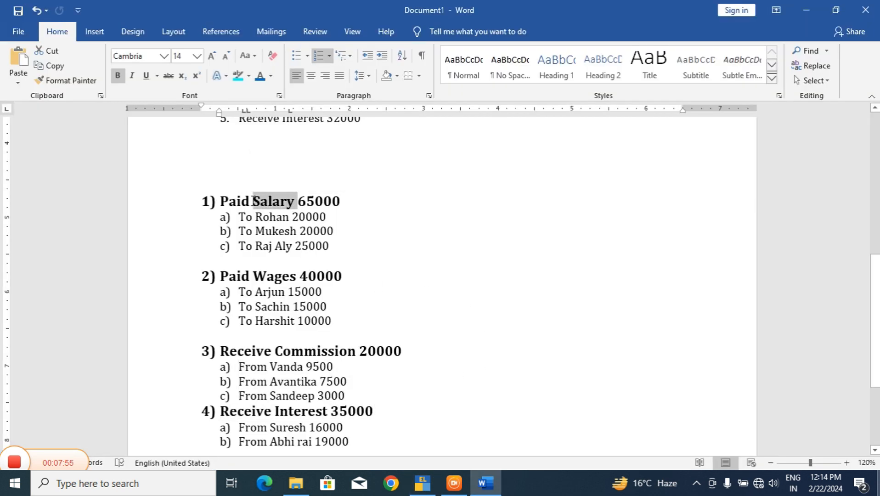
key("alt+Tab")
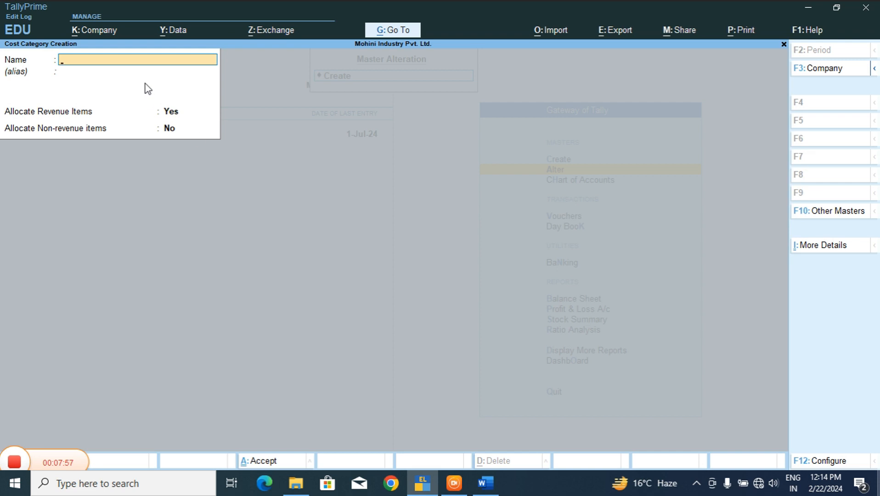
key("ctrl+alt+v")
type("Detai")
type("l")
key("Return")
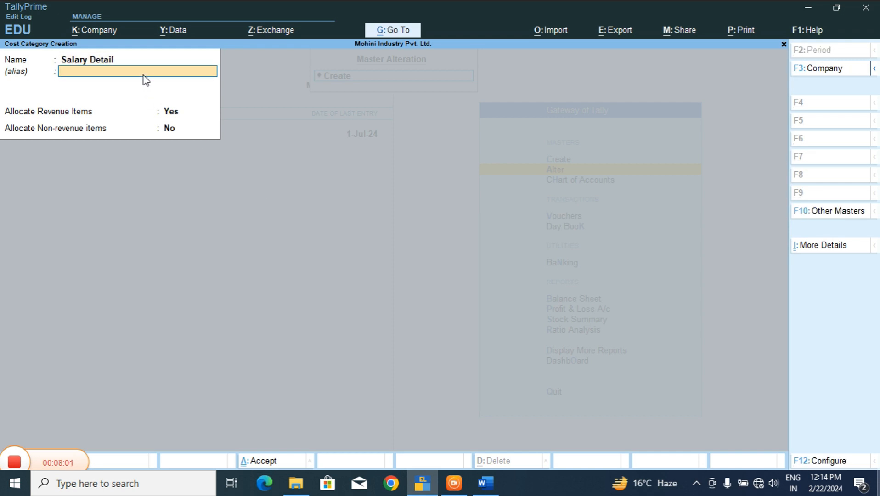
key("Return")
key("Return")
key("Return")
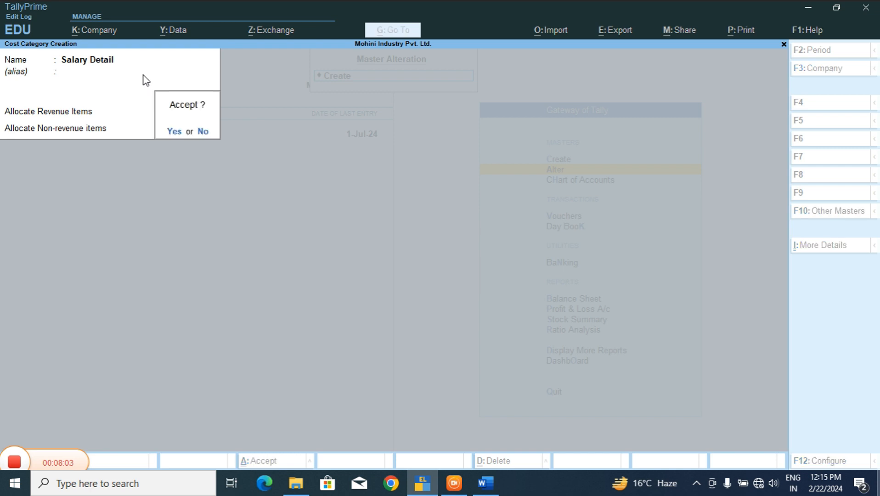
key("Return")
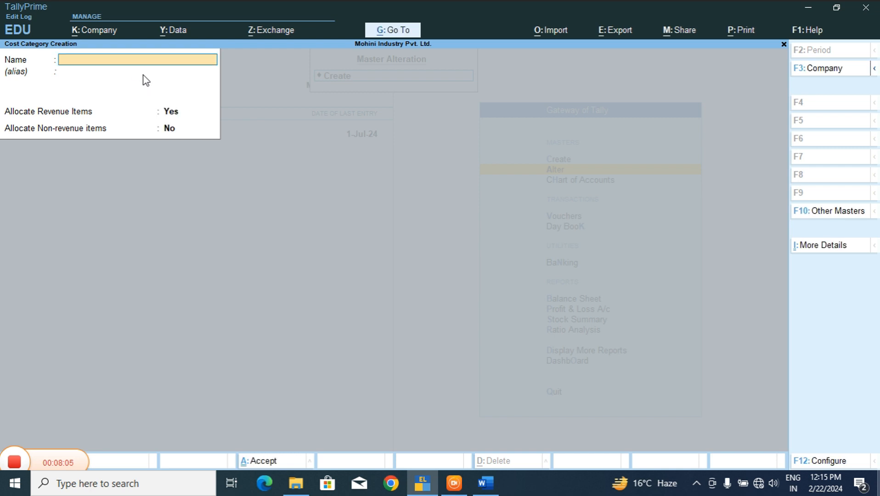
Step: Create a cost category named Commission Detail with revenue items allocated and non-revenue items not allocated
type("Comm")
type("ission")
type(" Delhi")
key("BackSpace")
key("BackSpace")
type("tai")
key("Return")
key("Return")
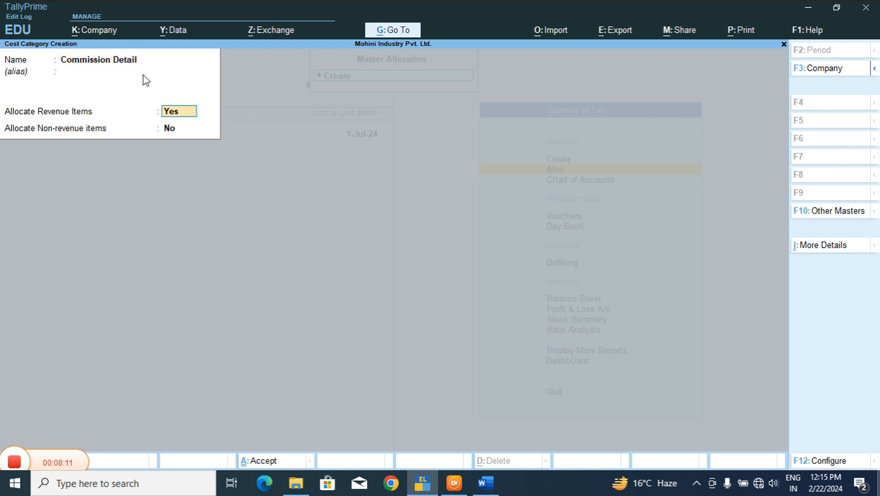
key("Return")
key("Return")
key("Return")
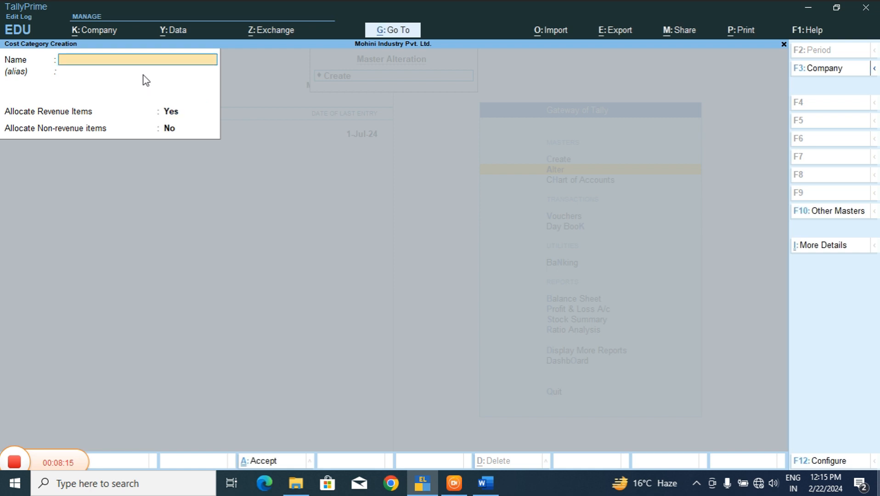
Step: Create a cost category named Wages Detail with revenue allocation Yes and non-revenue allocation No, and accept it
type("Wages Detaiil")
key("Return")
key("Return")
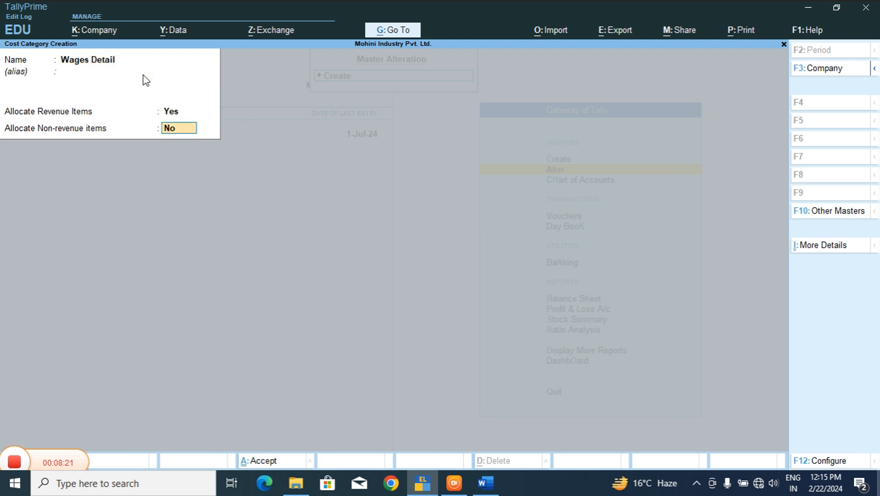
key("ctrl+a")
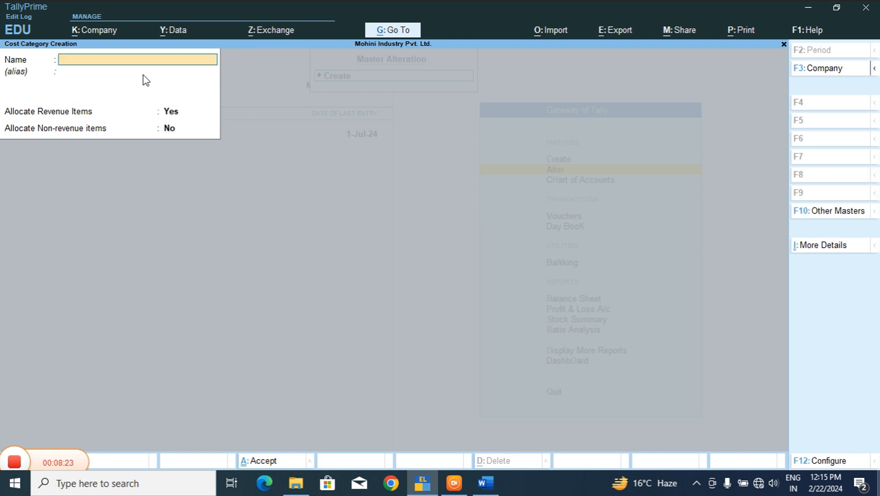
Step: Create a cost category named Interest Details allocating only revenue items, then check the Word document's payment list and return to TallyPrime
type("Interest Details")
key("Return")
key("Return")
key("Return")
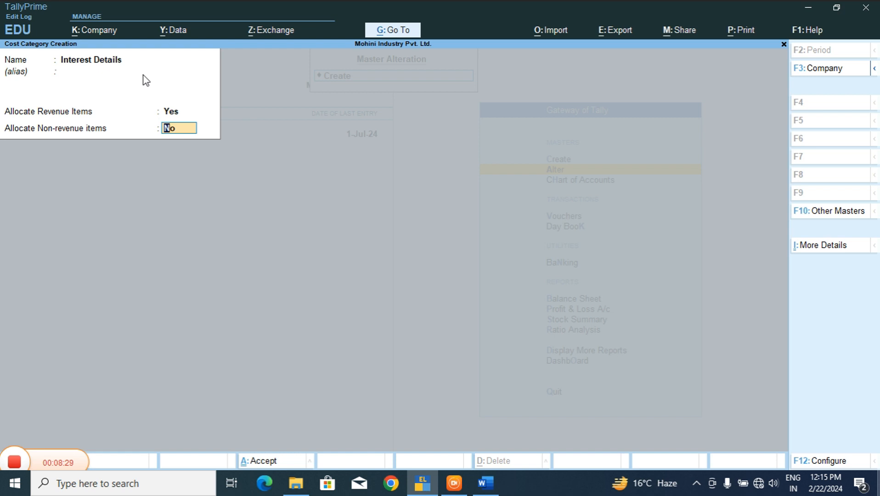
key("Return")
key("Return")
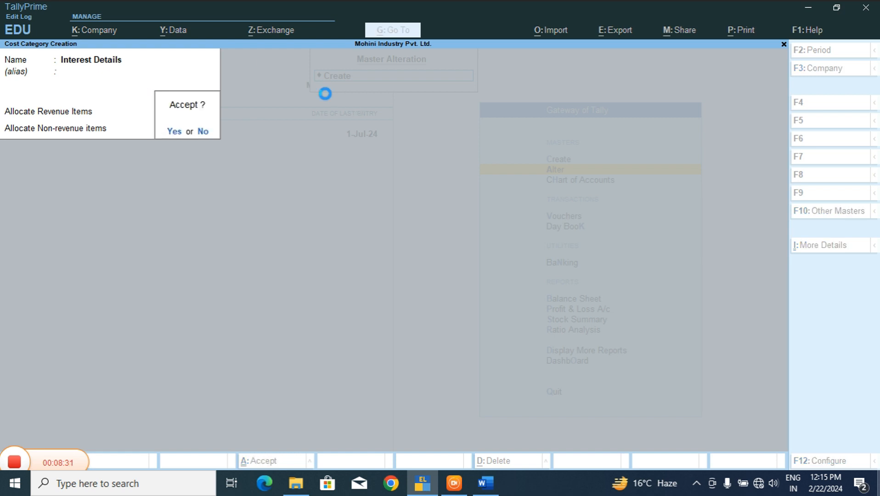
left_click(482, 493)
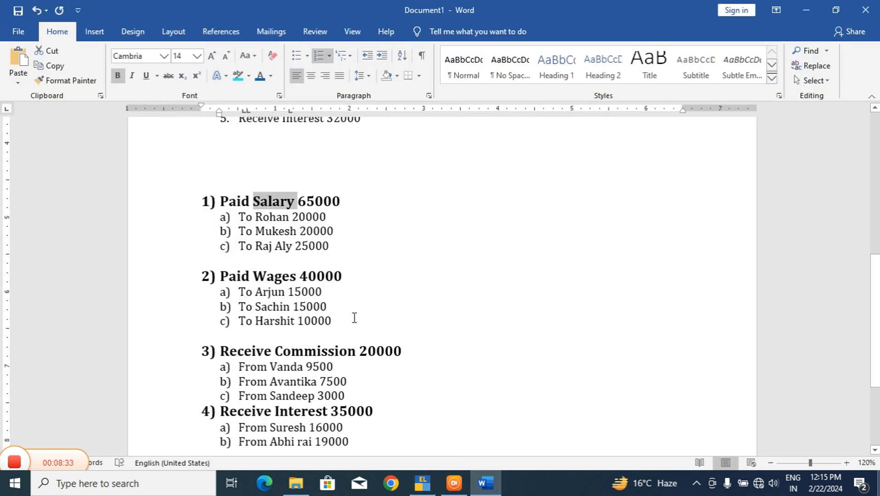
scroll(354, 318, "down", 3)
scroll(347, 320, "up", 3)
left_click(423, 483)
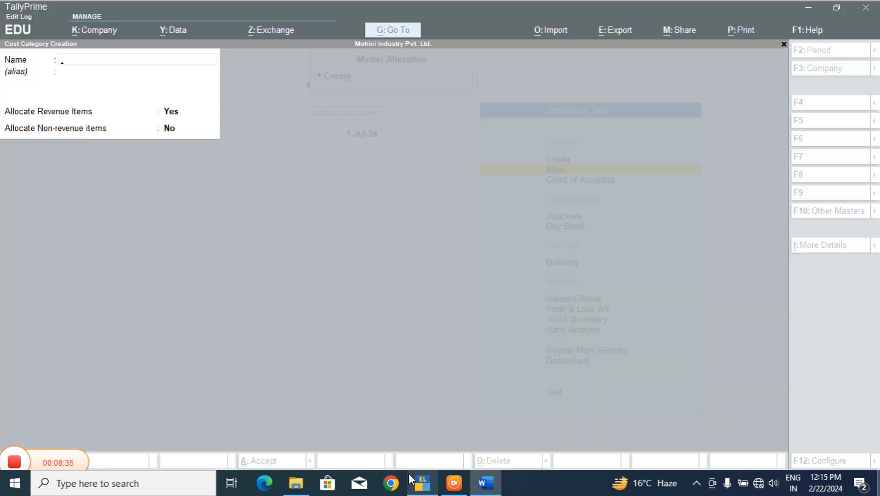
Step: Leave cost category creation and start creating a new cost centre from the list of masters
key("Escape")
key("Return")
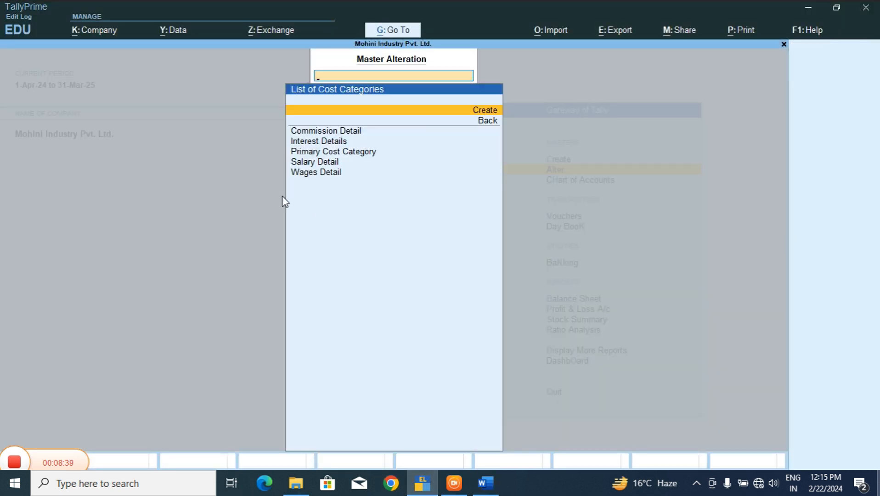
key("Escape")
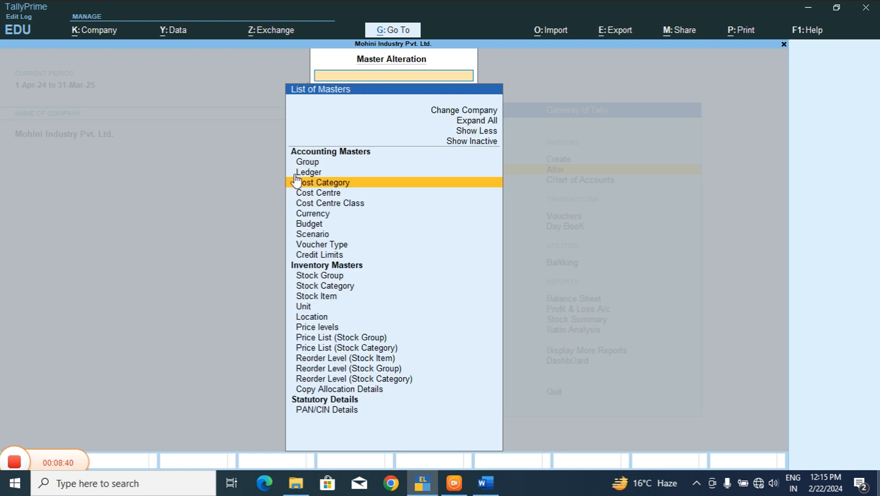
left_click(318, 188)
key("Escape")
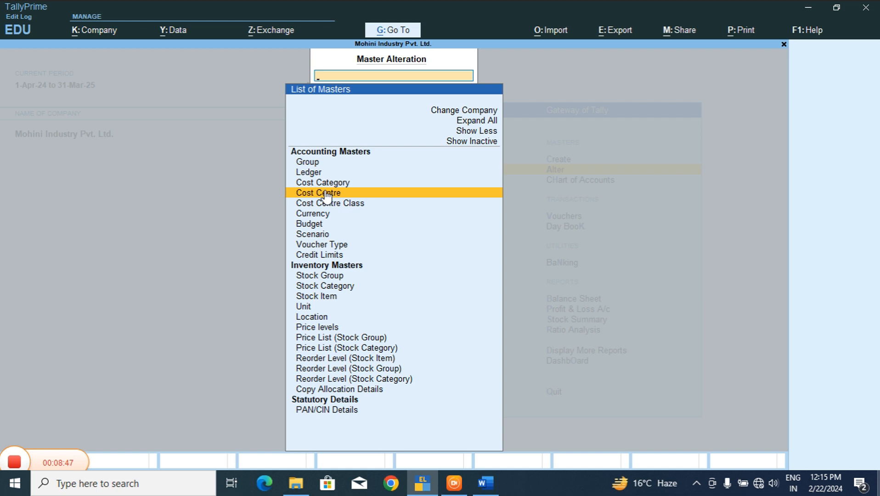
left_click(318, 190)
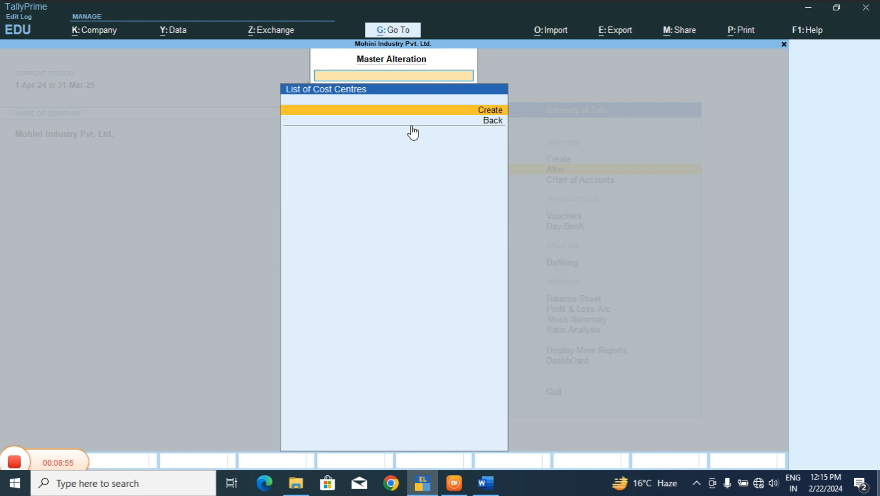
left_click(490, 111)
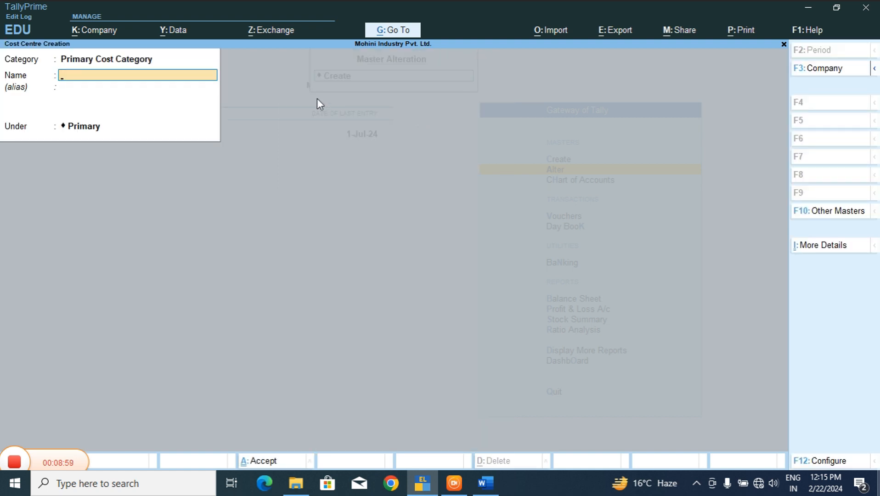
Step: Create a cost centre under Primary in the Commission Detail category, named after the first commission payer in the Word document
key("BackSpace")
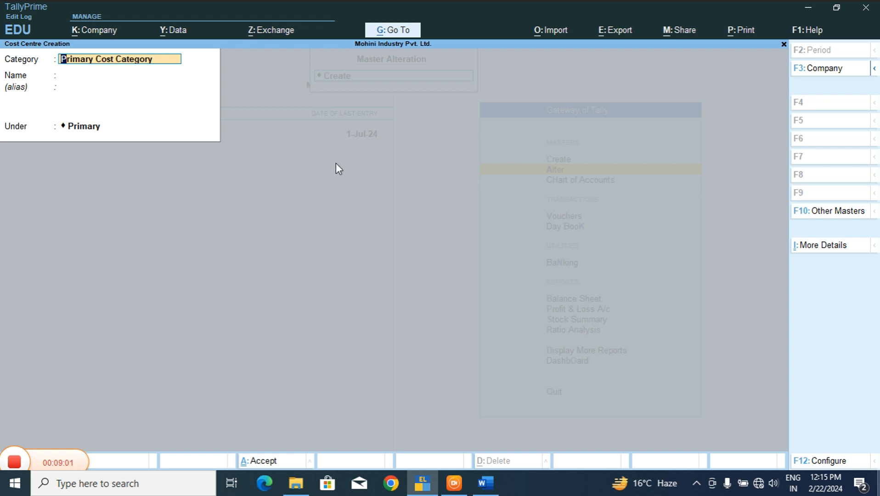
key("BackSpace")
key("Down")
key("Down")
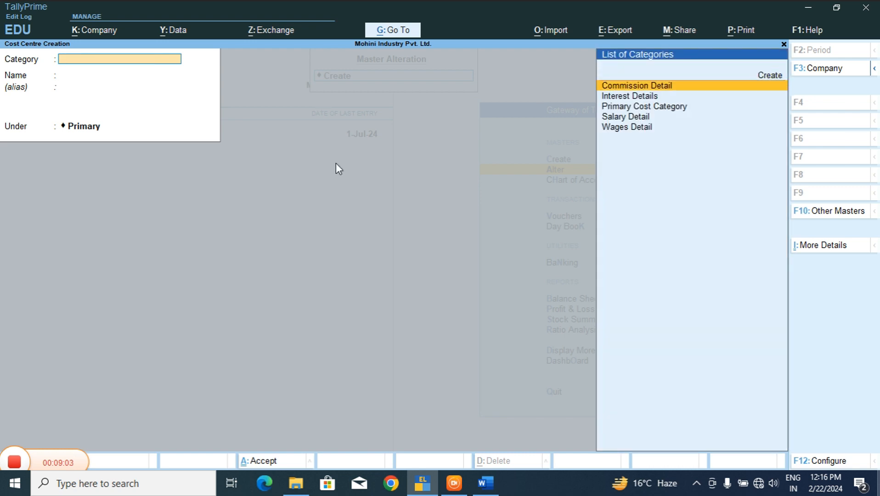
key("Return")
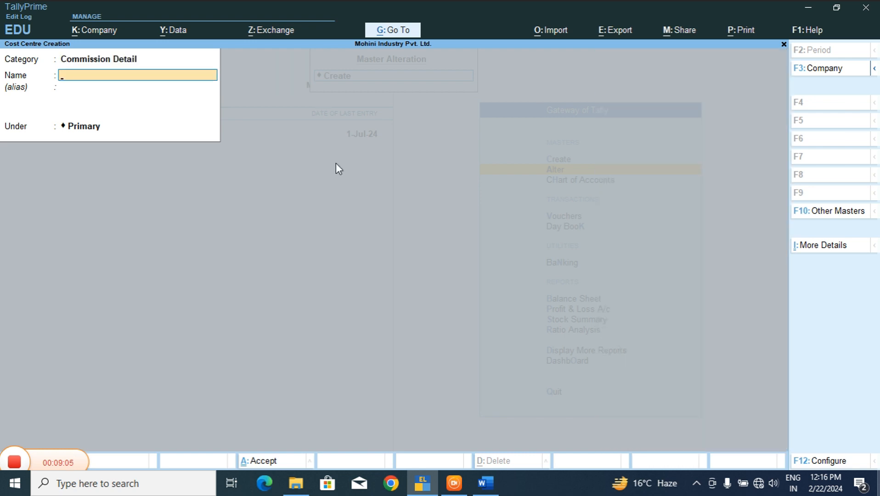
key("alt+Tab")
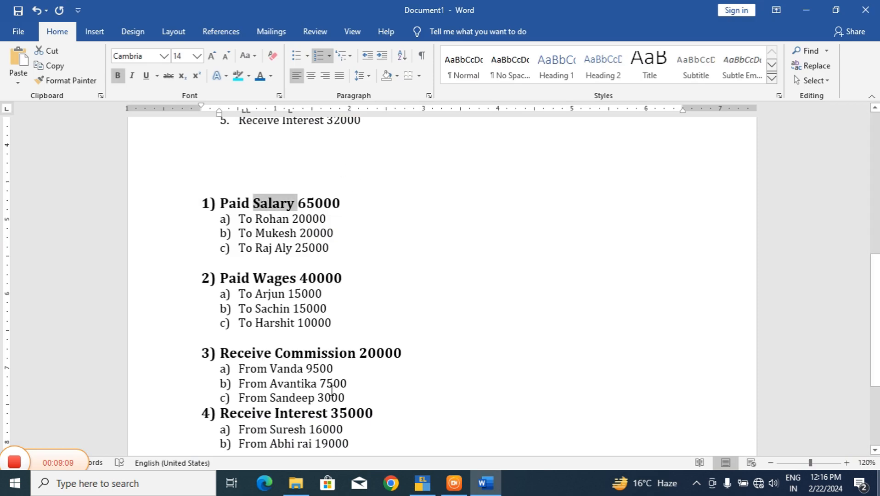
key("alt+Tab")
type("Vanda")
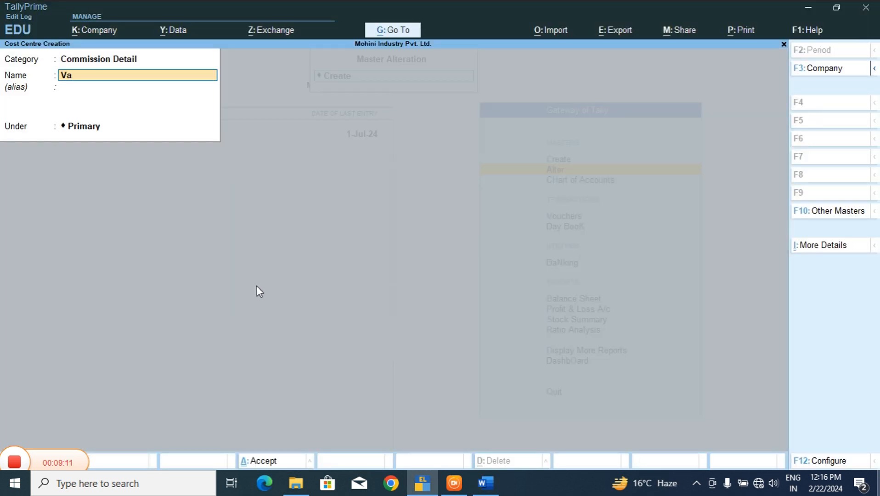
key("Return")
key("Return")
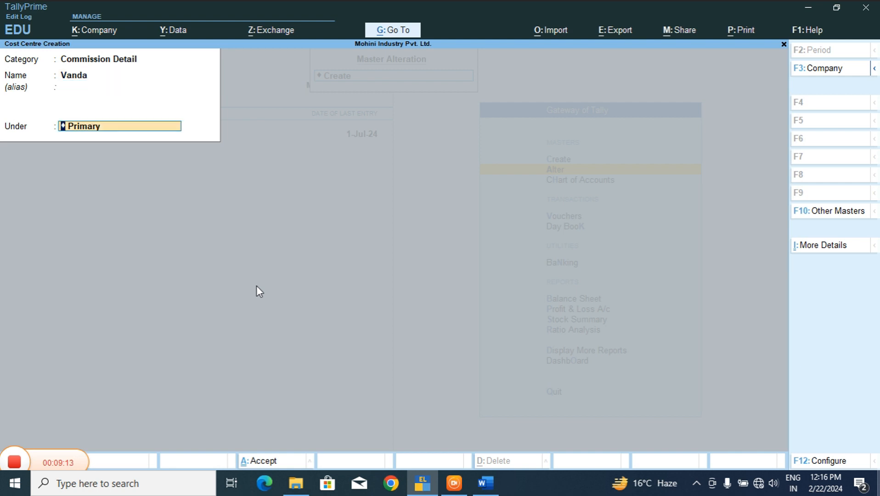
key("Return")
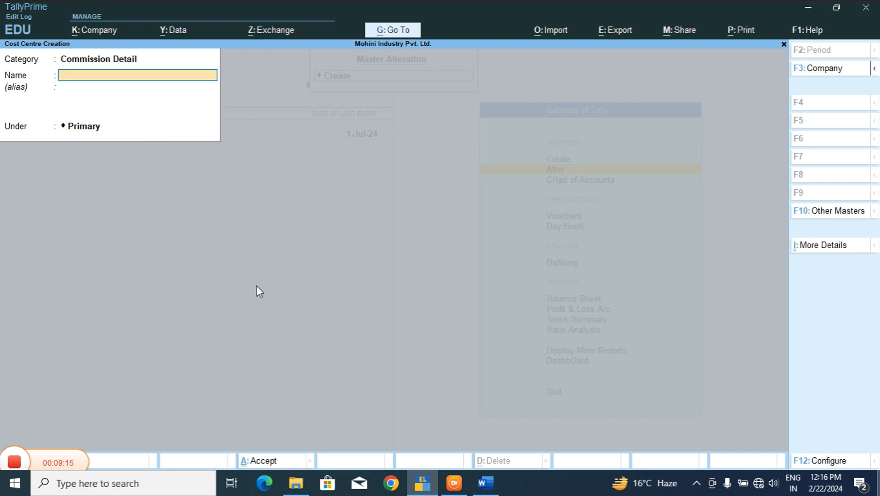
Step: Create a cost centre named after the second commission payer in the Commission Detail category, under Primary
type("Avantika")
key("Return")
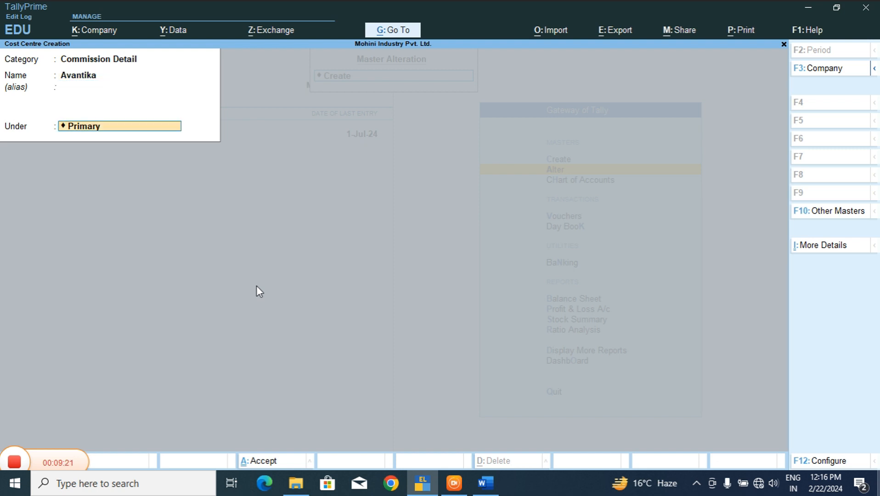
key("Return")
key("Return")
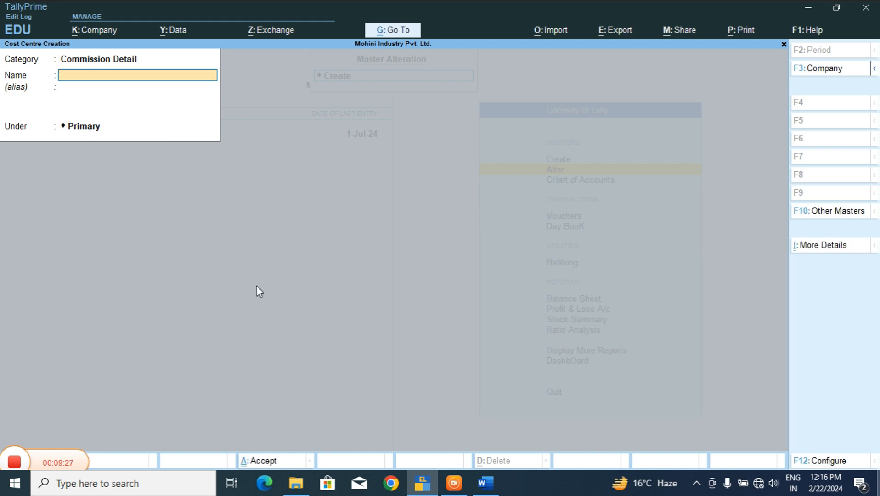
Step: Look up the third commission payer in the Word document and create that person's cost centre in Commission Detail, under Primary
key("alt+Tab")
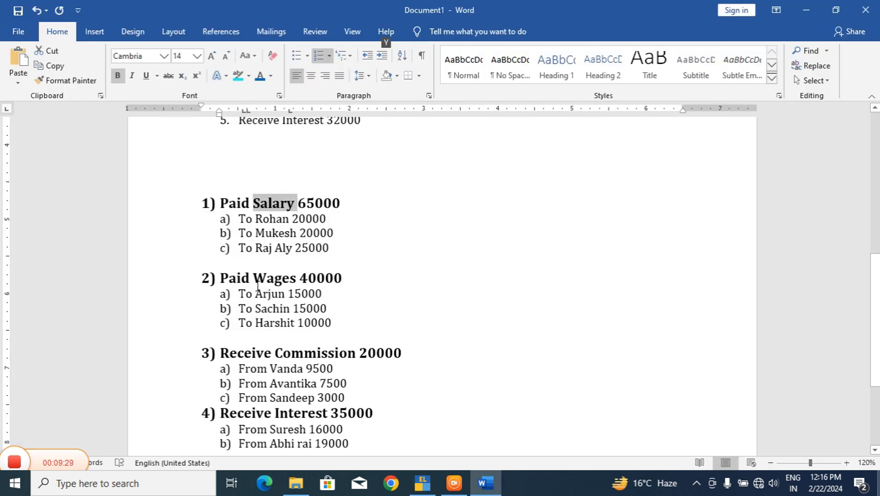
key("alt+Tab")
type("Das")
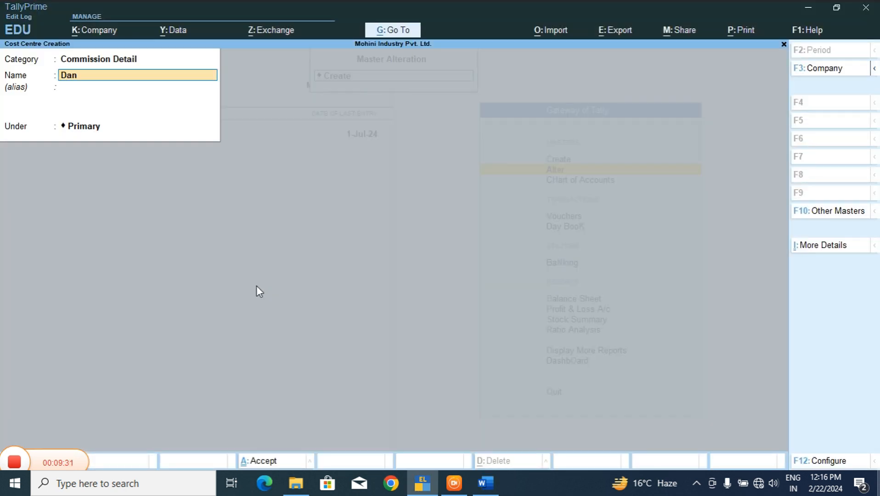
key("BackSpace")
key("BackSpace")
key("BackSpace")
type("Sandeep")
key("Return")
key("Return")
key("Return")
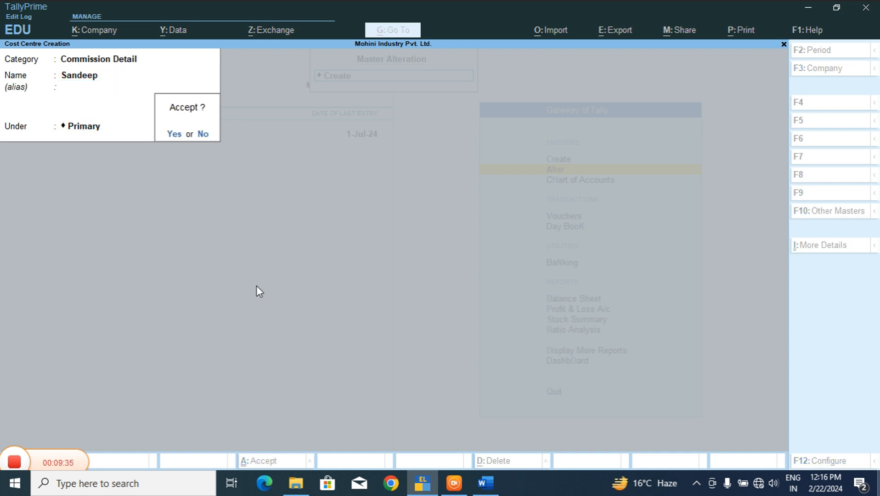
key("Return")
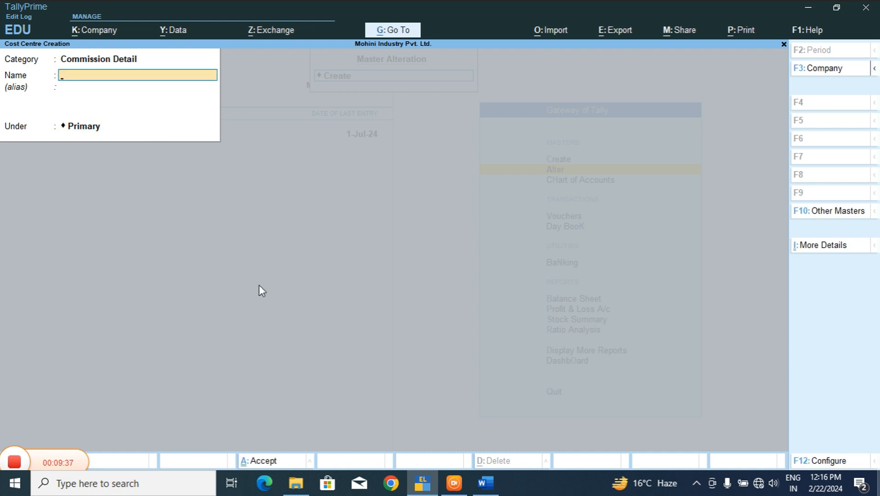
Step: Switch the category to Salary Detail and create a cost centre under Primary for the first salary payee in the Word document
key("BackSpace")
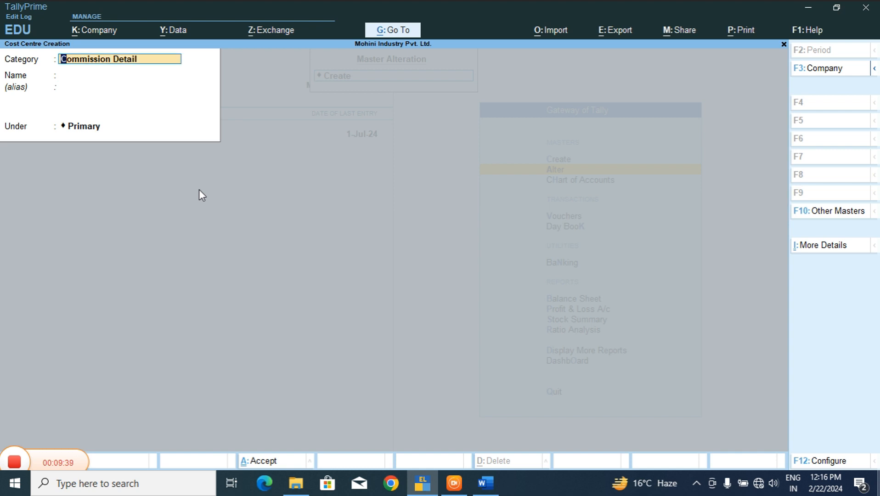
key("BackSpace")
key("Down")
key("Down")
key("Down")
key("Down")
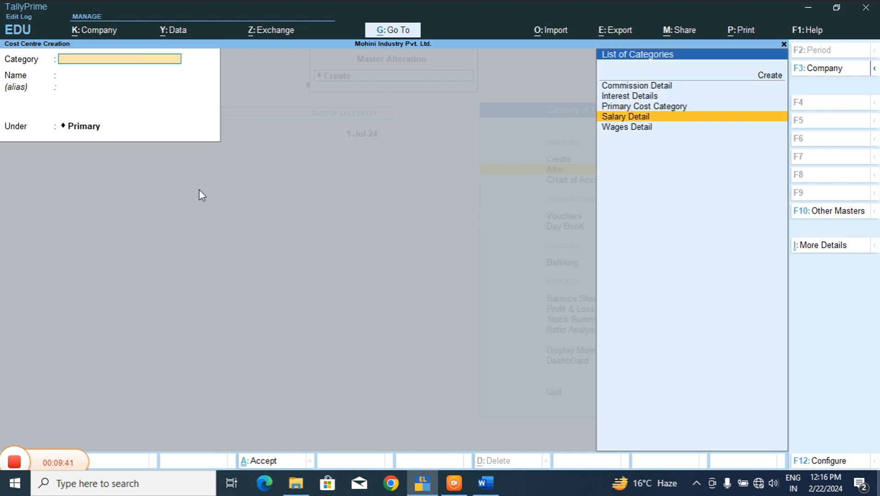
key("Return")
key("alt+Tab")
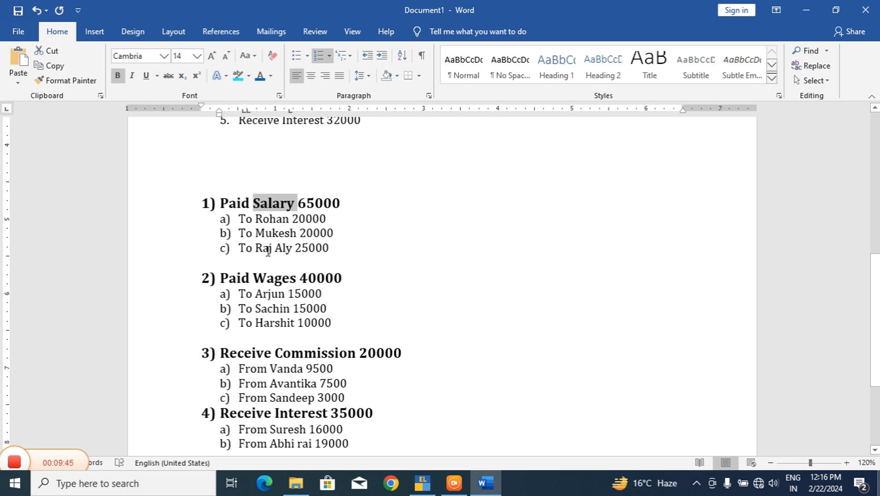
key("alt+Tab")
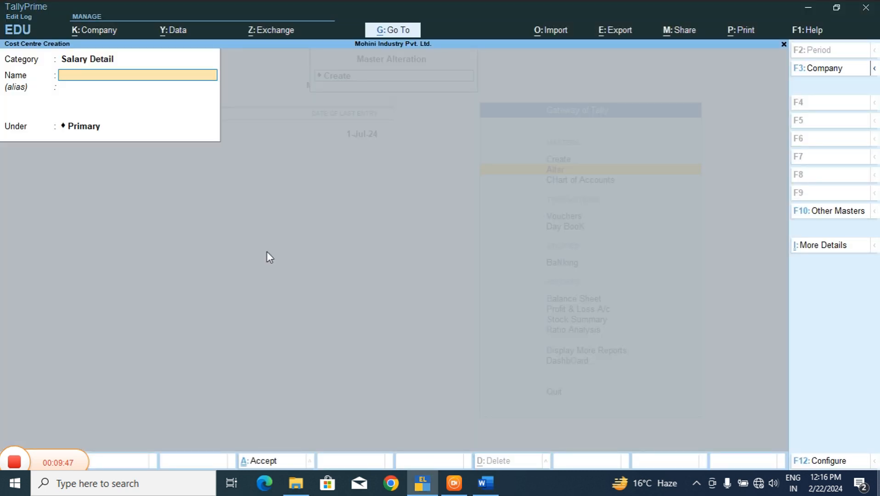
type("Rohan")
key("Return")
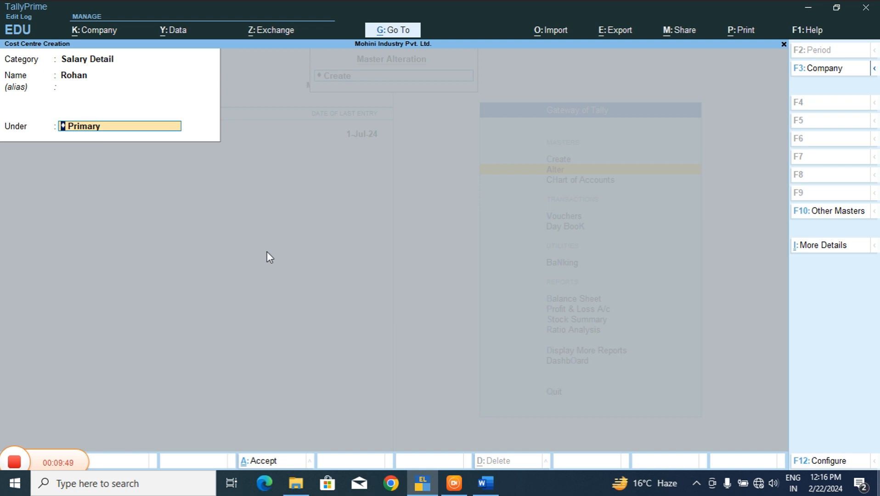
key("Return")
key("Return")
Step: Create a cost centre named after the second salary payee in the Salary Detail category, under Primary
type("Mukesh")
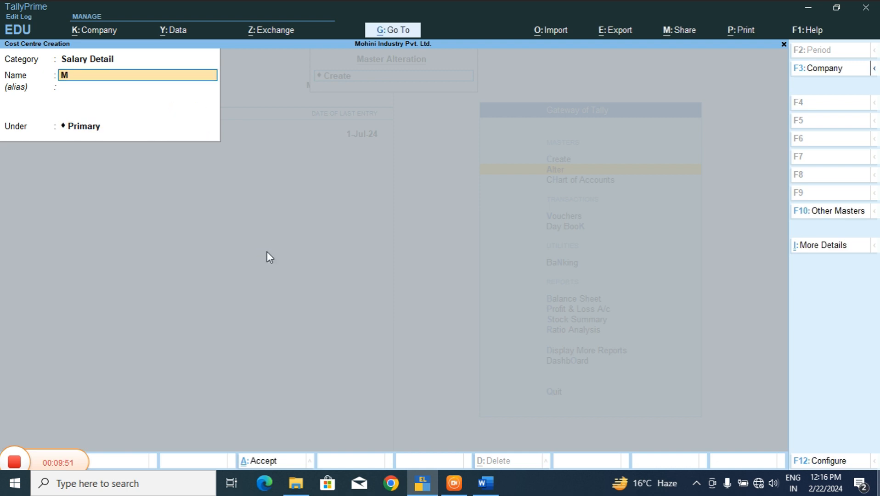
key("Return")
key("Return")
key("Return")
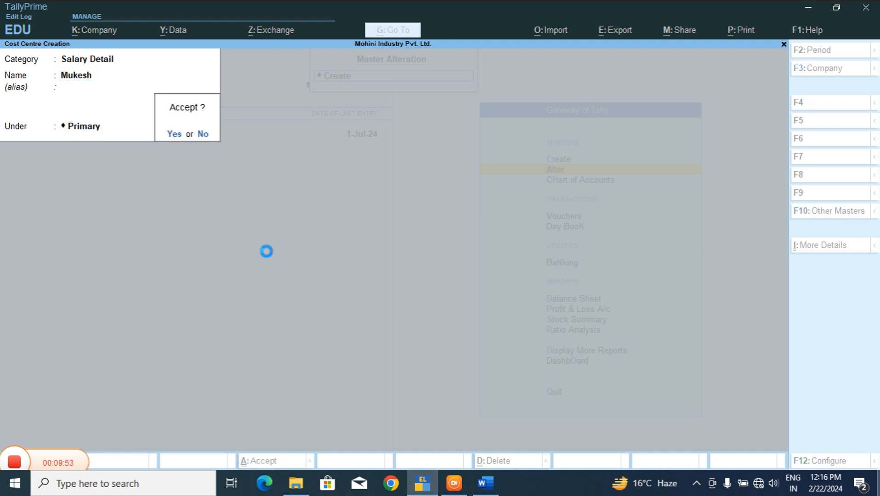
key("Return")
Step: Create a cost centre for the third salary payee, entering the full name, in the Salary Detail category under Primary
type("Raj Aly")
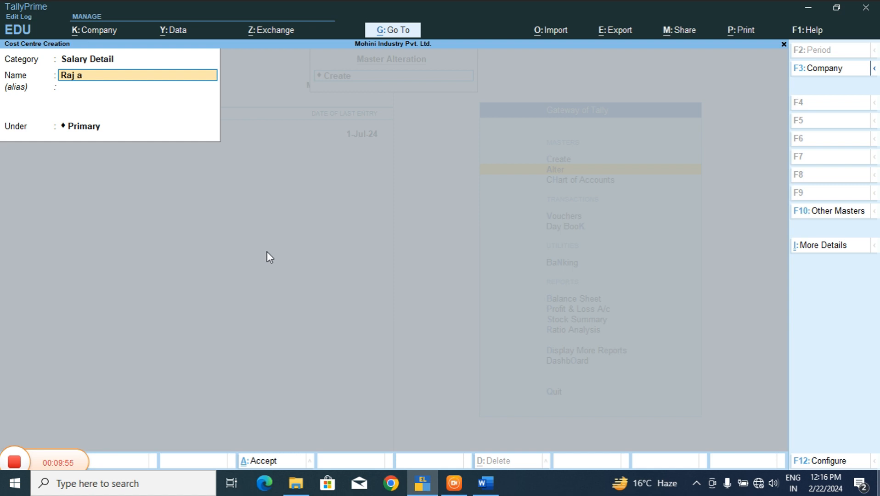
key("Return")
key("Return")
key("Return")
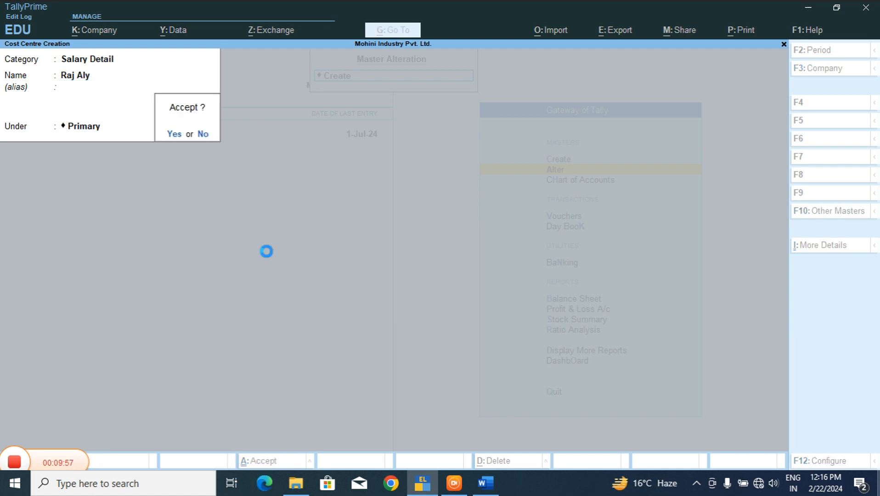
key("Return")
Step: Set the category of the new cost centre to Wages Detail
key("BackSpace")
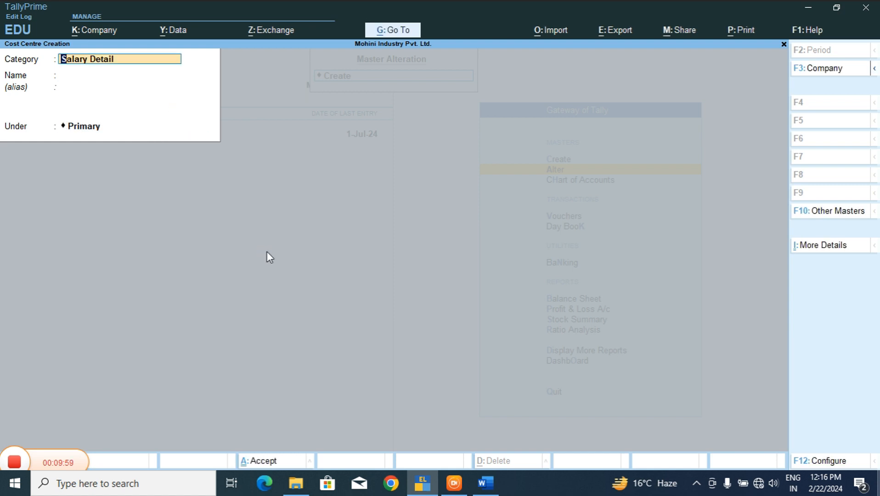
key("BackSpace")
key("Down")
key("Down")
key("Down")
key("Down")
key("Return")
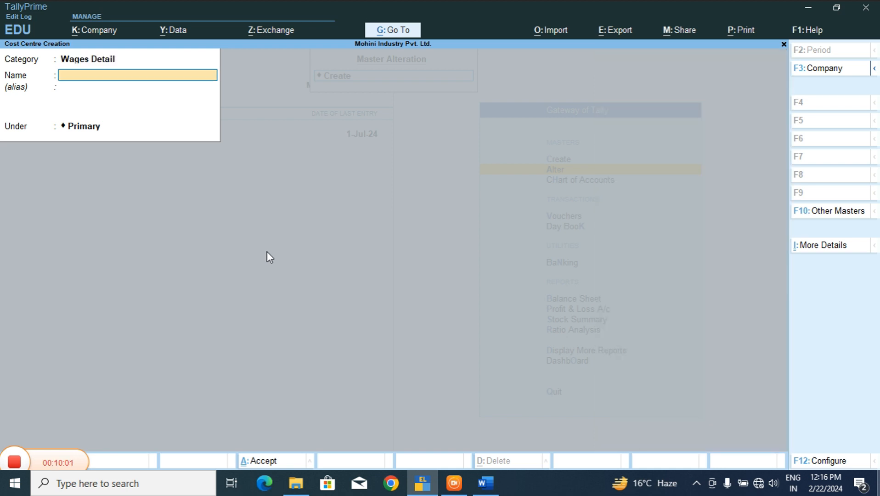
Step: Look up the wages payees in the Word document and create a cost centre for the second one in Wages Detail, under Primary
key("alt+Tab")
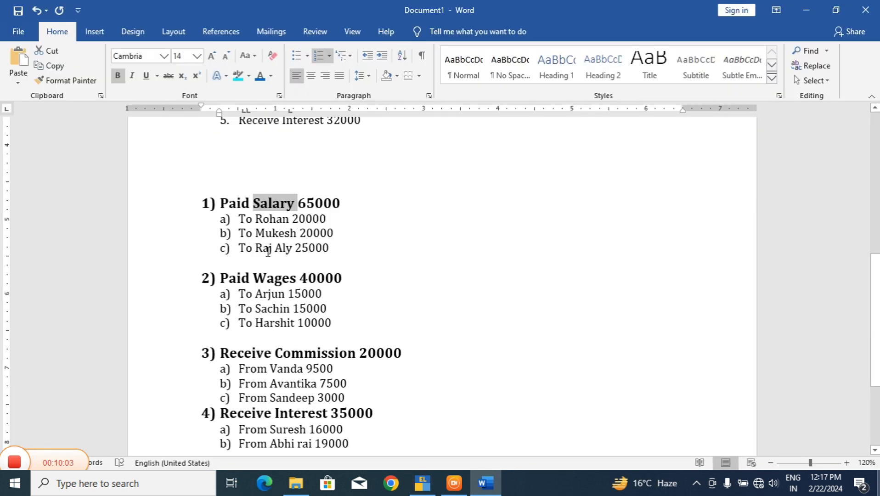
key("alt+Tab")
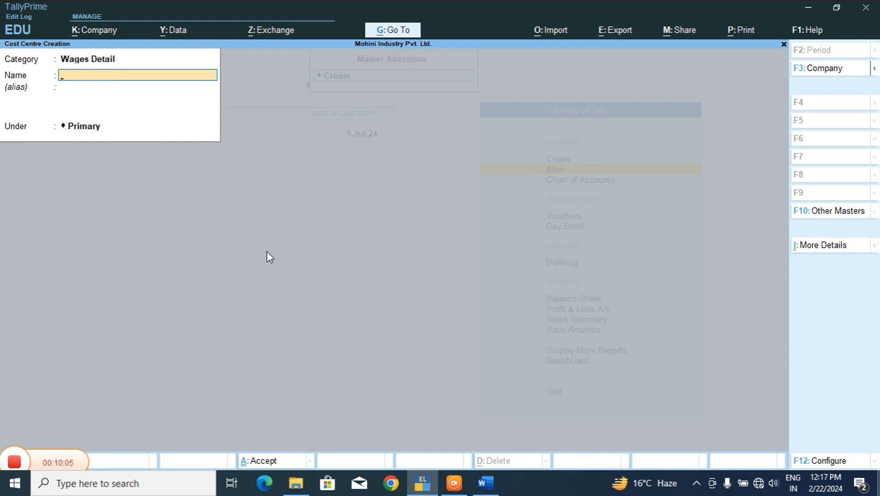
type("Sachin")
key("Return")
key("Return")
key("Return")
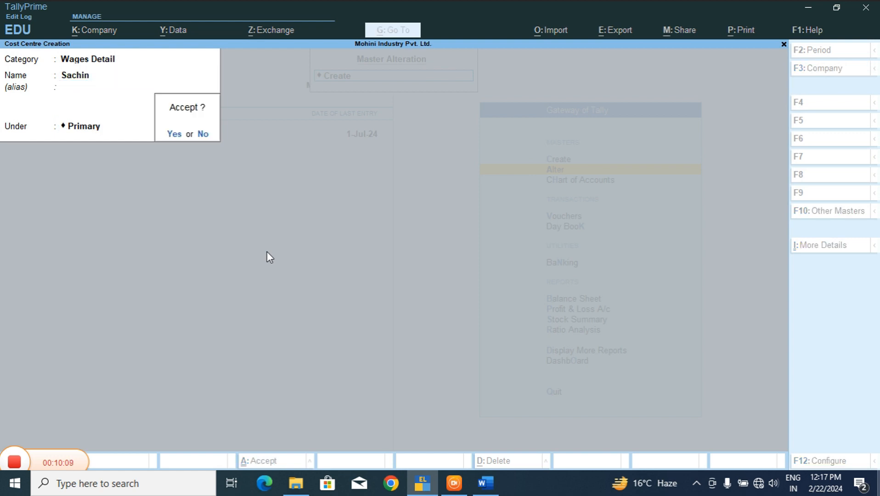
key("Return")
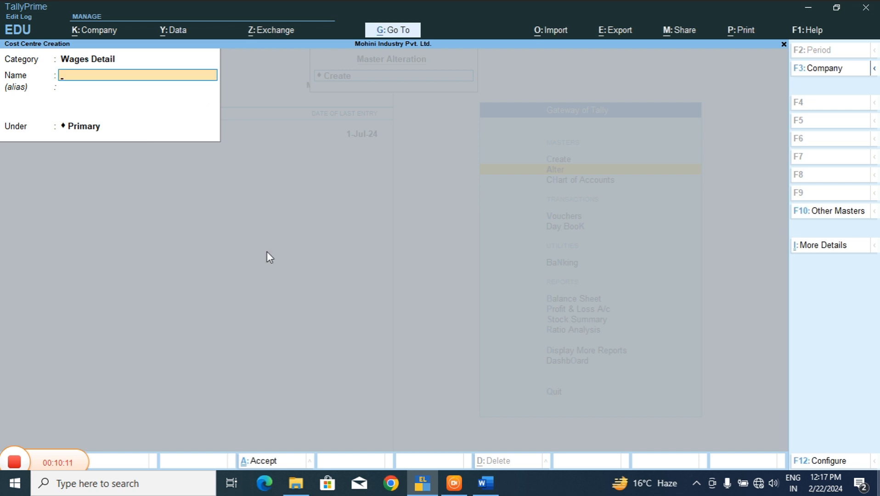
Step: Create a cost centre named after the third wages payee in the Wages Detail category, under Primary
type("Haris")
key("Return")
key("Return")
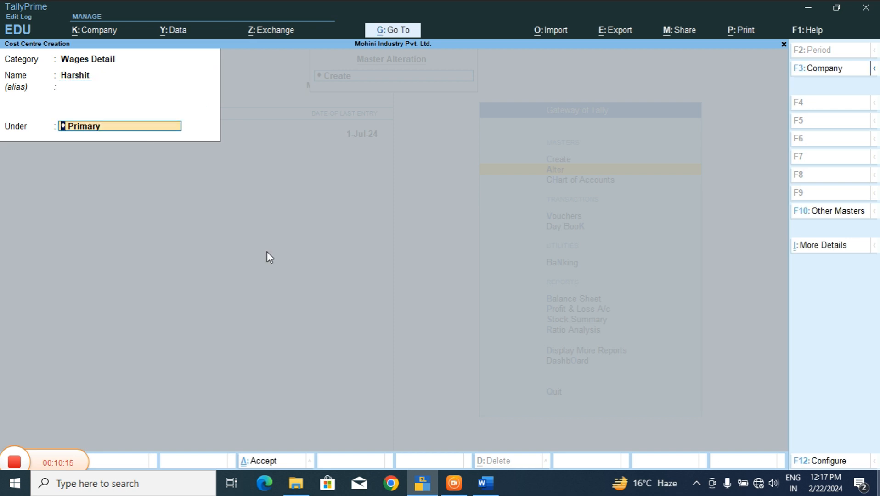
key("Return")
key("Return")
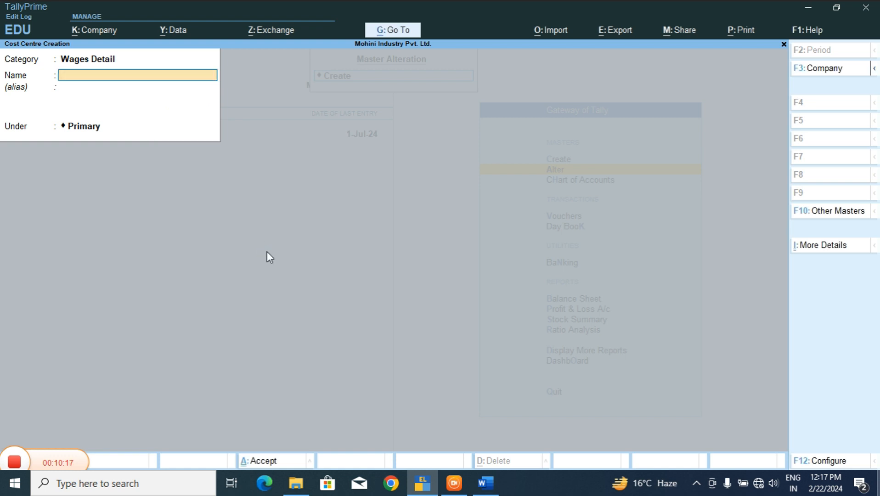
Step: Create a cost centre for the first wages payee in Wages Detail, under Primary, and leave cost centre creation
type("Arjun")
key("Return")
key("Return")
key("Return")
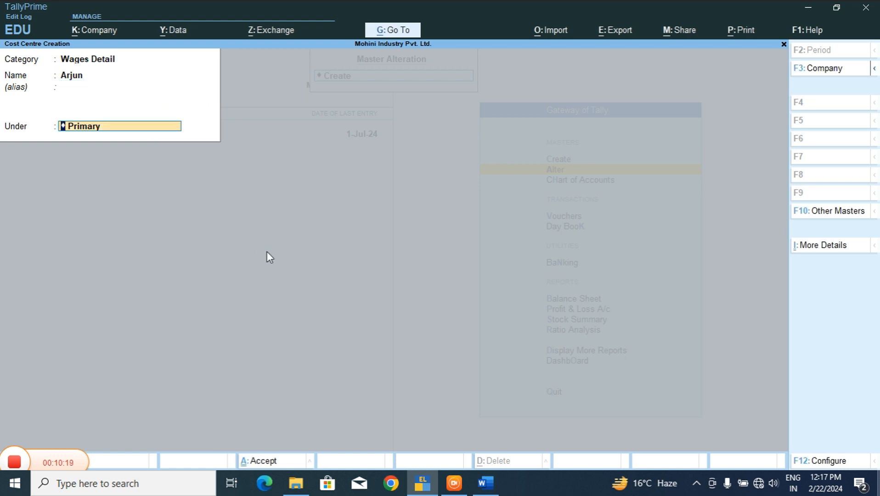
key("Return")
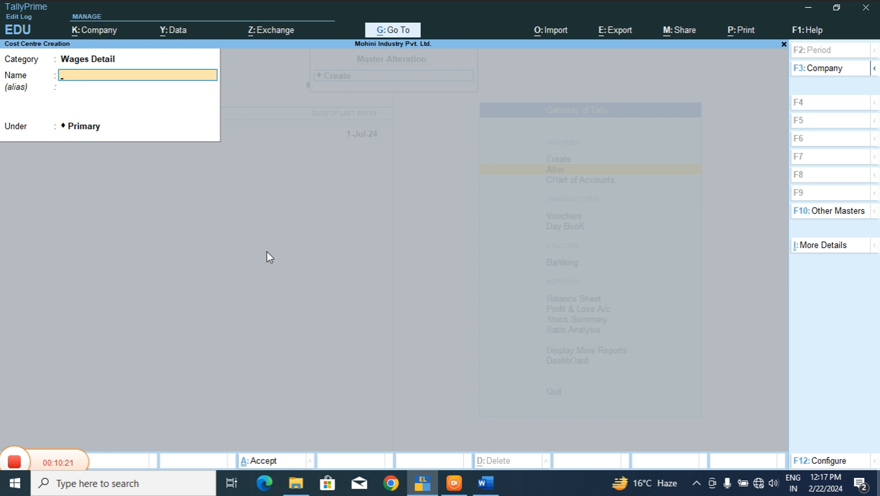
key("Escape")
key("Escape")
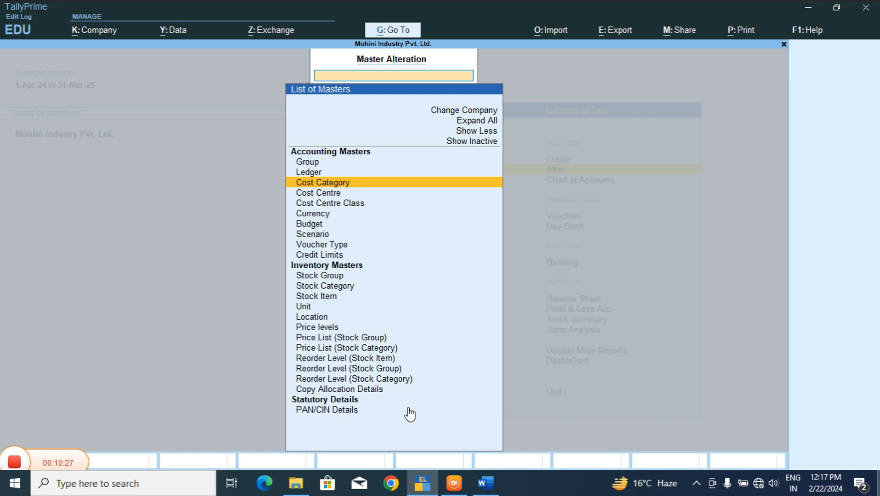
Step: Check the payees in the Word document against TallyPrime's list of cost centres and their categories, and return to the Gateway of Tally
left_click(485, 484)
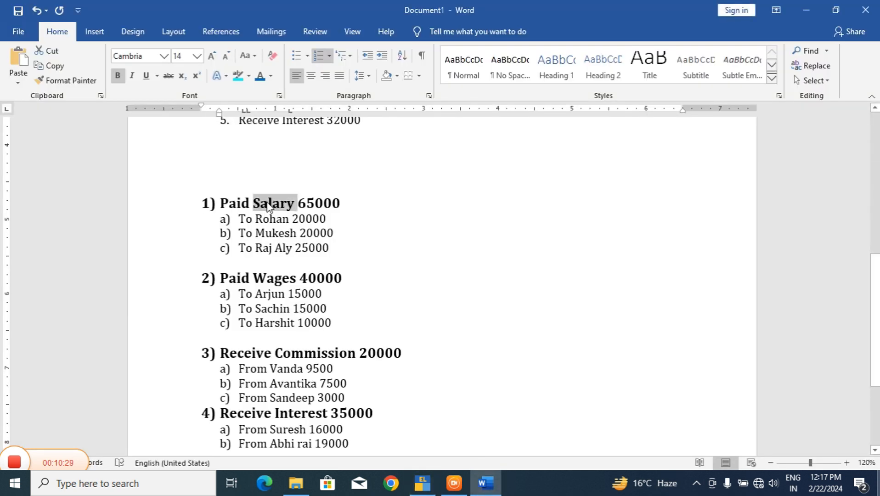
key("alt+Tab")
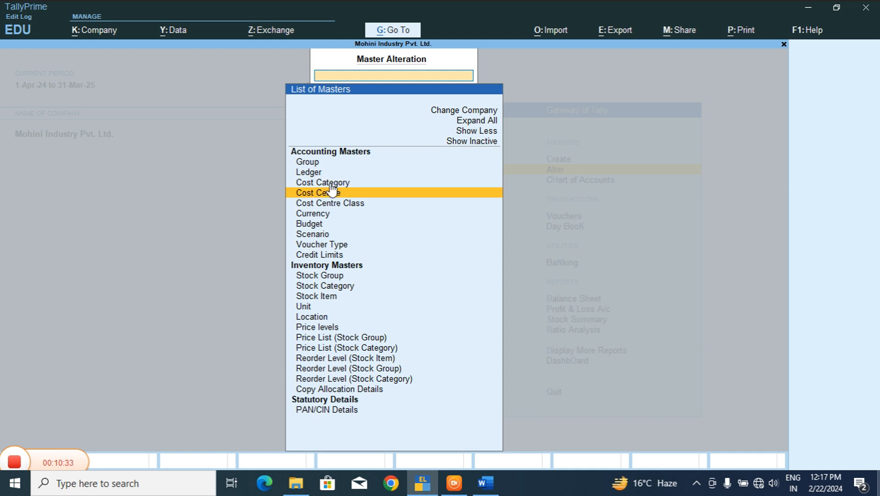
left_click(317, 194)
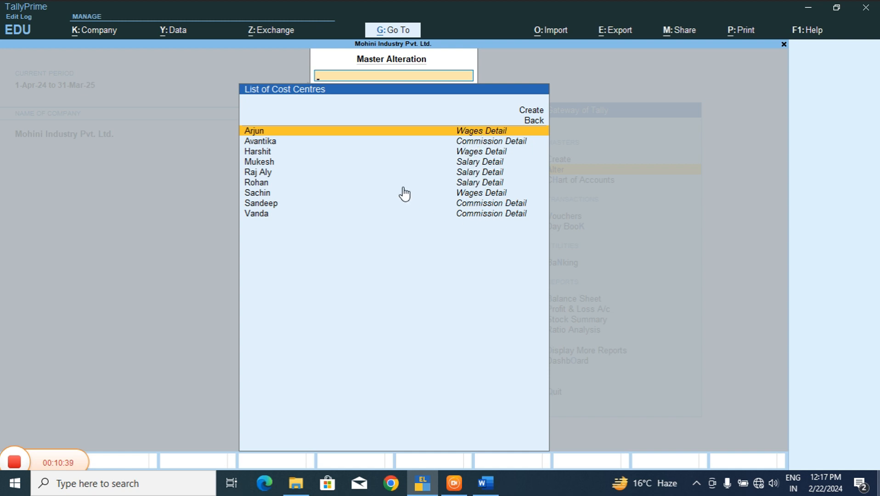
key("Escape")
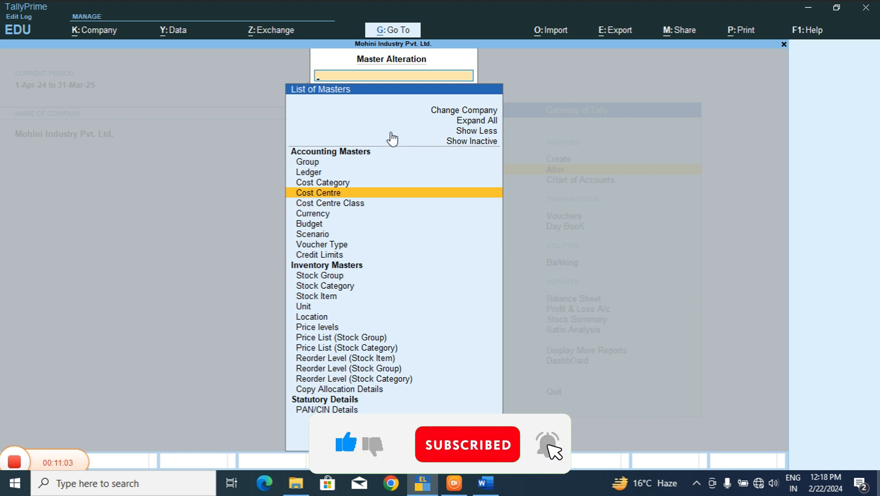
key("Escape")
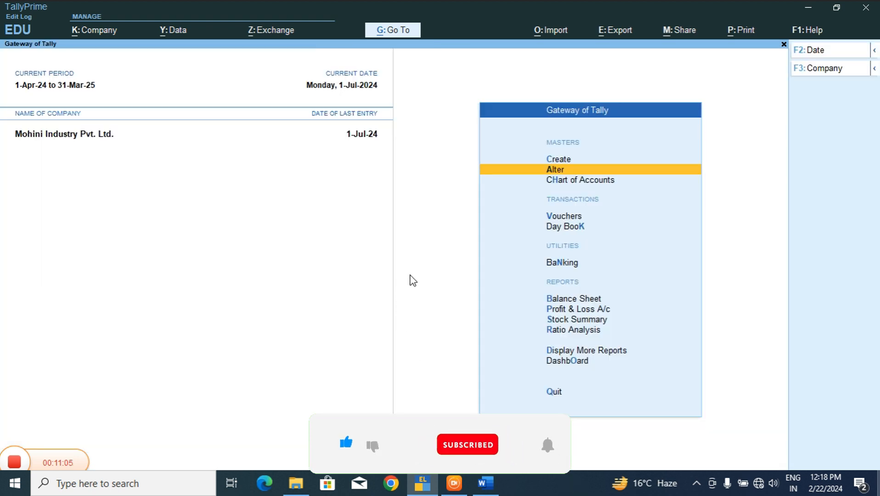